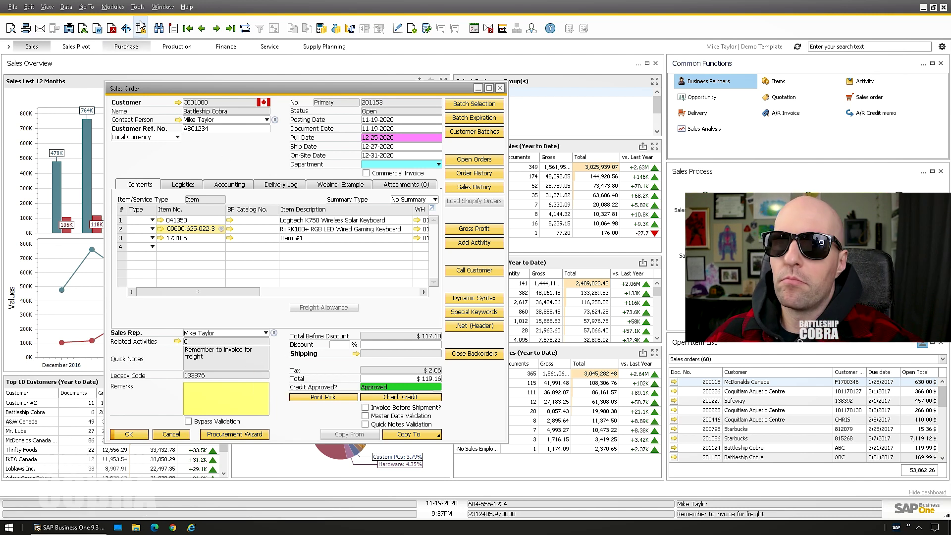
- Open User-Defined Fields Management and start a new field on the Marketing Documents header (Title)
left_click(138, 7)
mouse_move(264, 229)
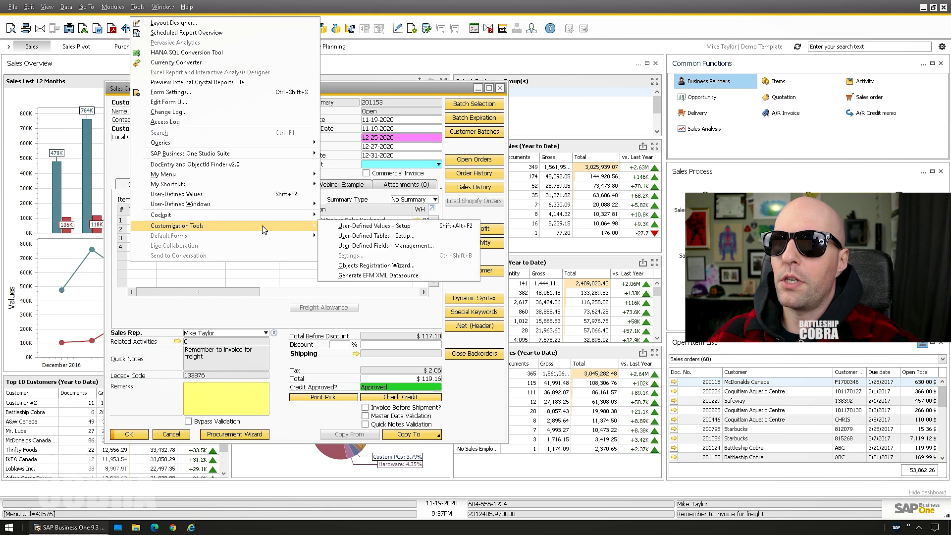
left_click(396, 246)
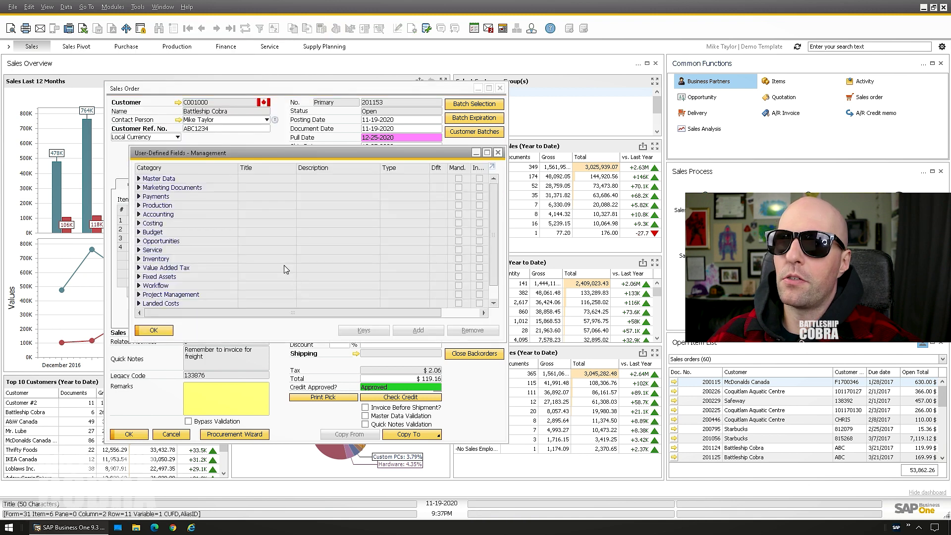
left_click(139, 188)
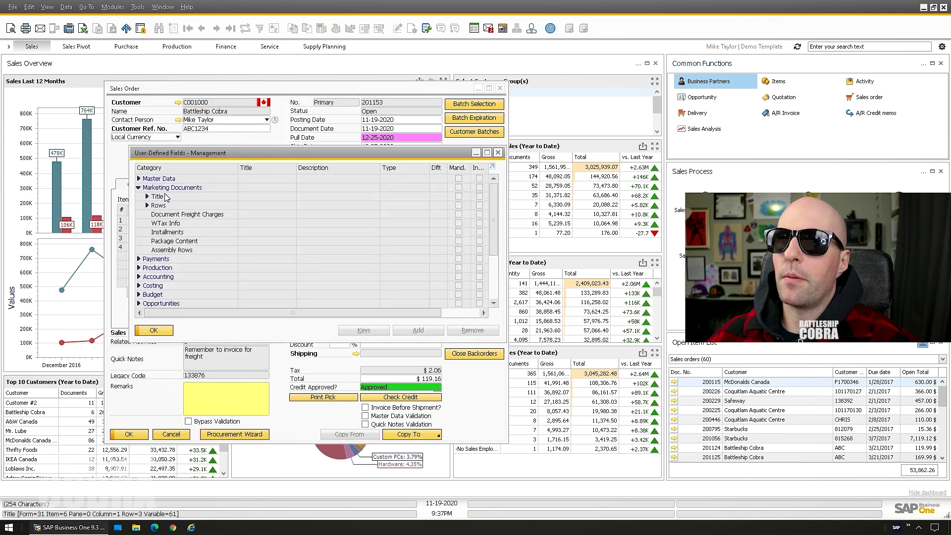
left_click(159, 196)
left_click(411, 330)
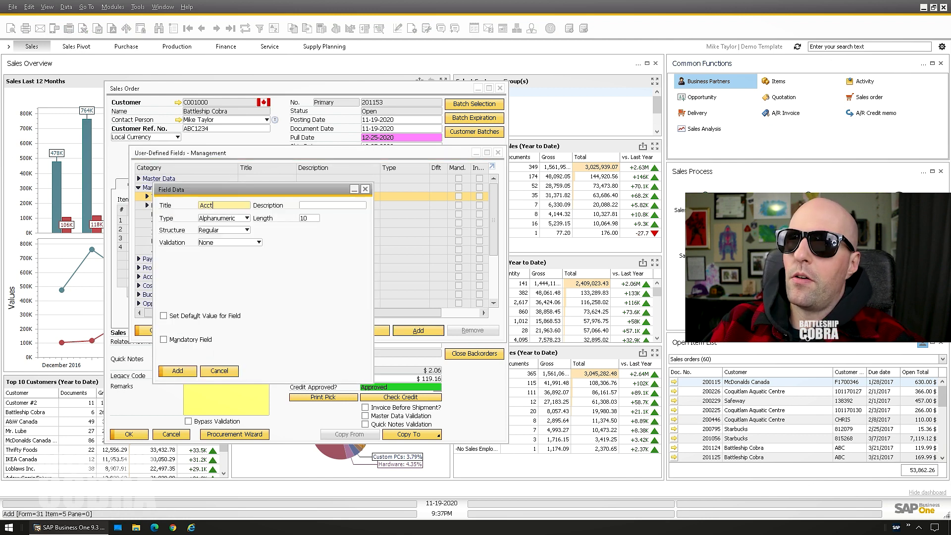
- Add field AcctBal 'Account Balance' as Units and Totals / Amount, confirming past the workstation warning
key("Tab")
type("A")
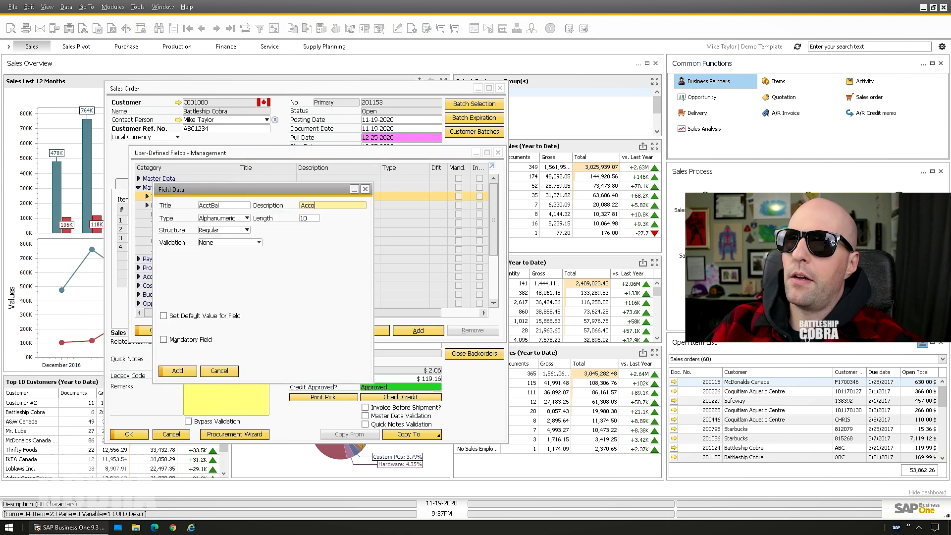
type("ccount Balance")
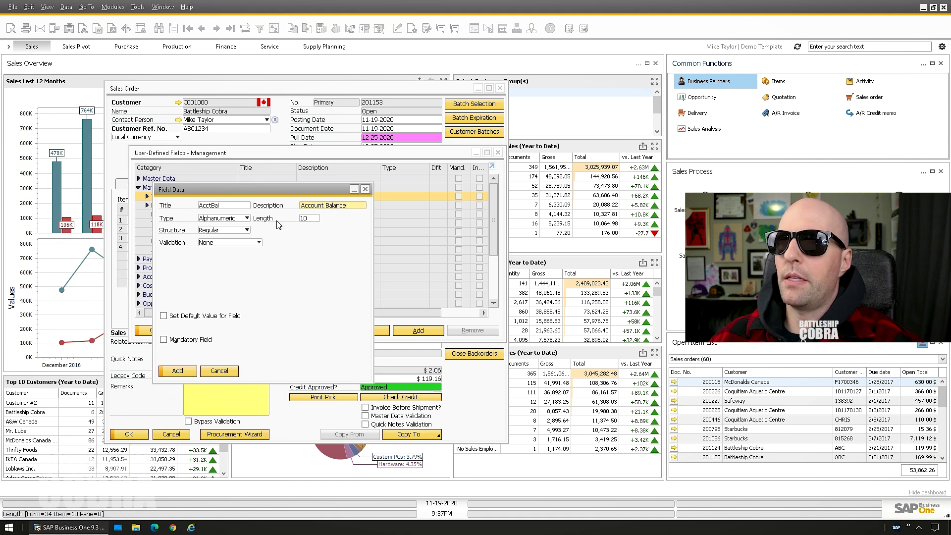
left_click(232, 218)
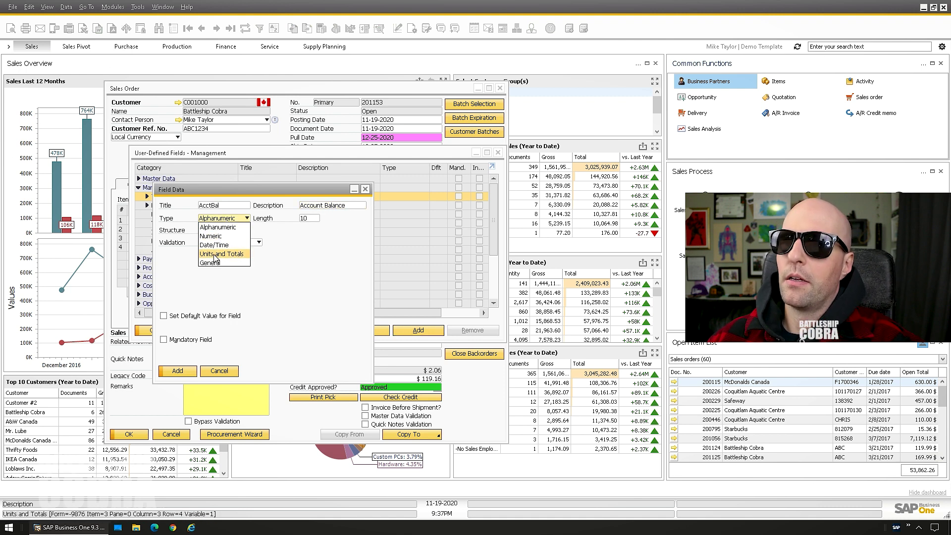
left_click(221, 254)
left_click(223, 230)
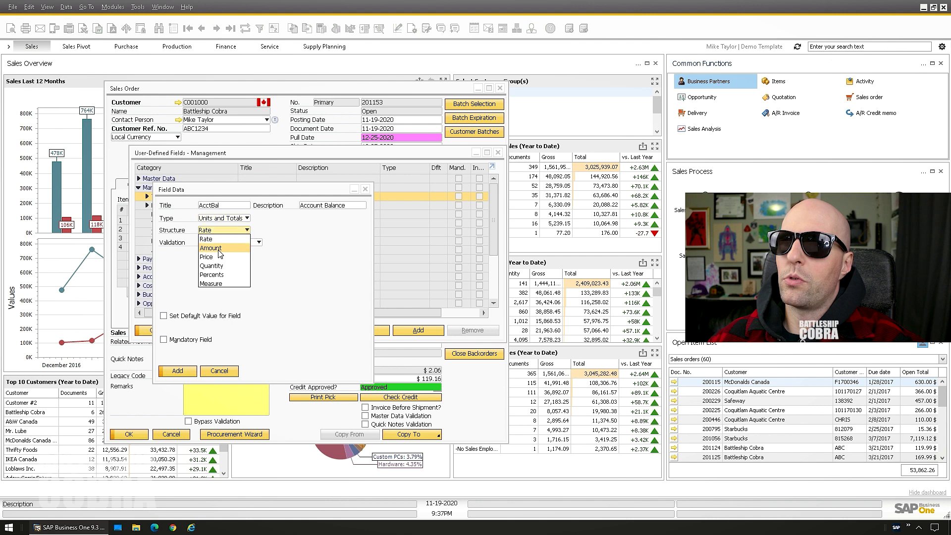
left_click(218, 248)
left_click(177, 370)
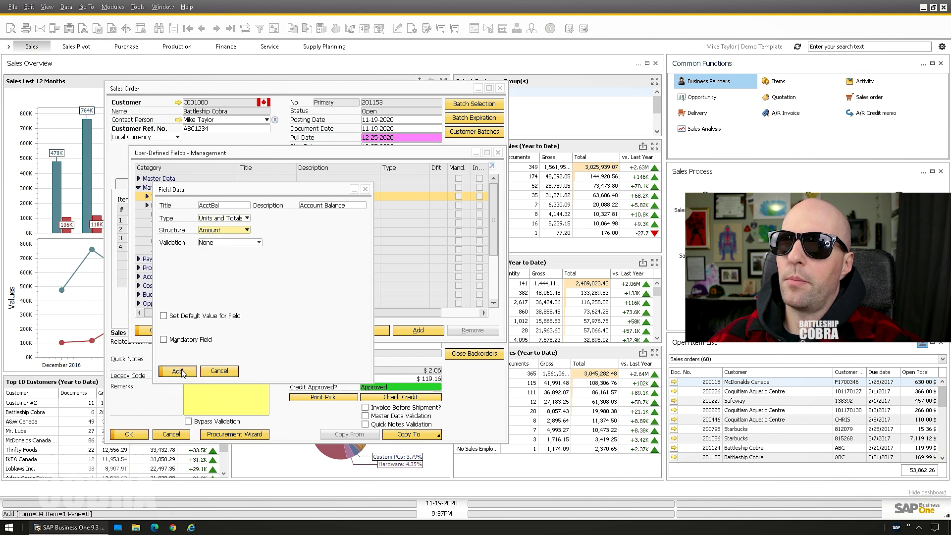
left_click(347, 284)
left_click(402, 328)
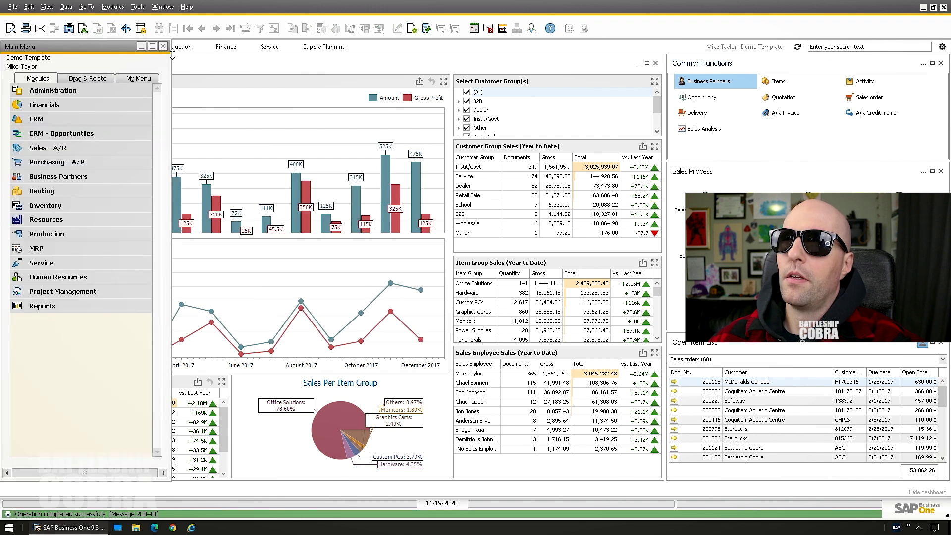
left_click(163, 46)
- Open a new Sales Order and show its user-defined fields panel with Ctrl+Shift+U
left_click(113, 7)
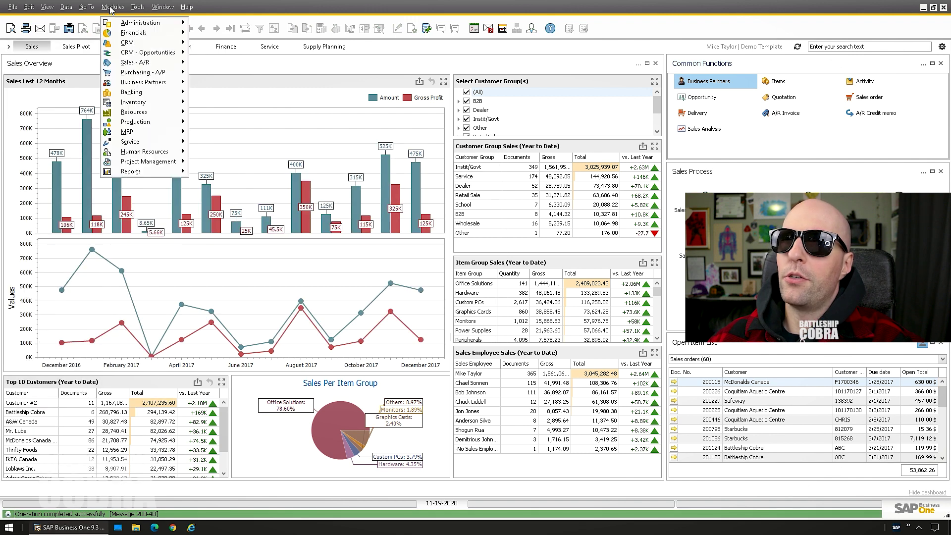
mouse_move(139, 62)
left_click(228, 83)
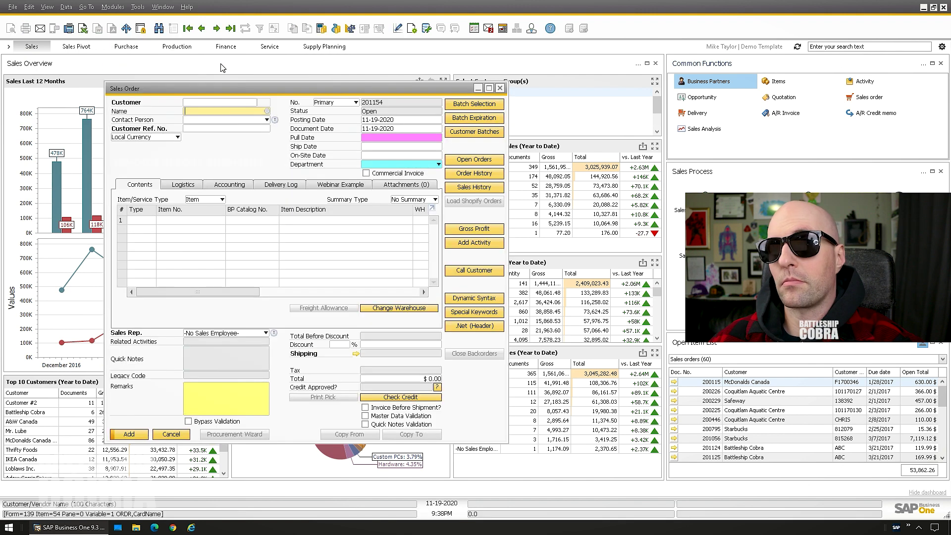
left_click_drag(227, 92, 208, 89)
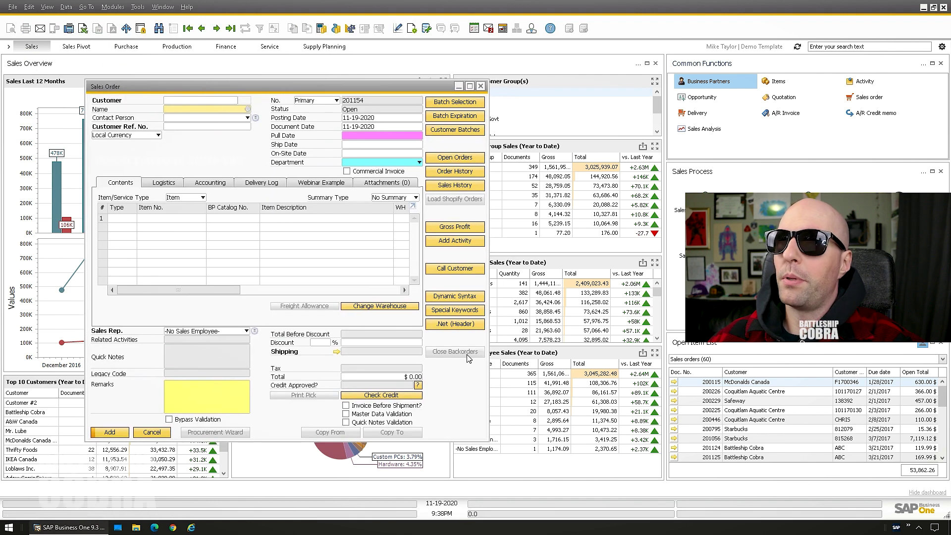
key("ctrl+shift+u")
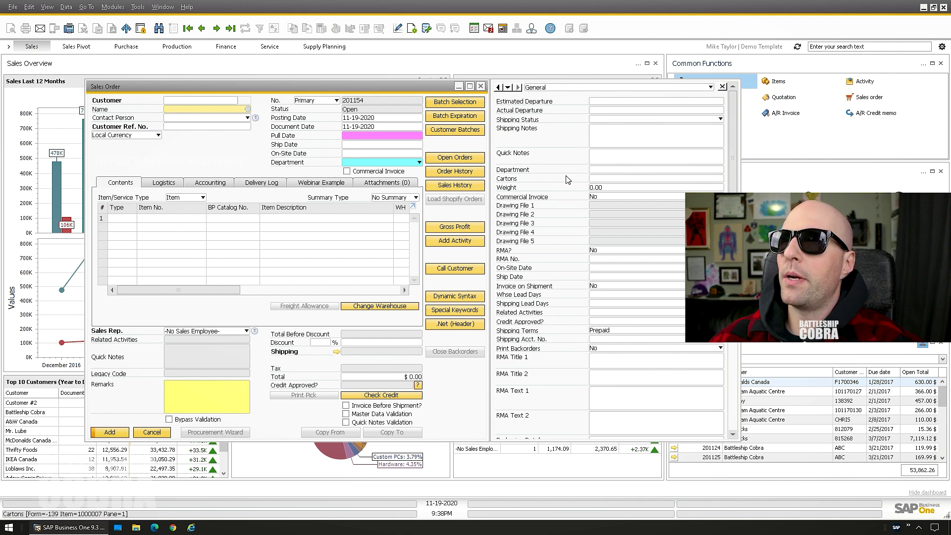
- Place the Estimated Departure field onto the main form via B1 Usability Package
left_click(609, 102)
right_click(608, 102)
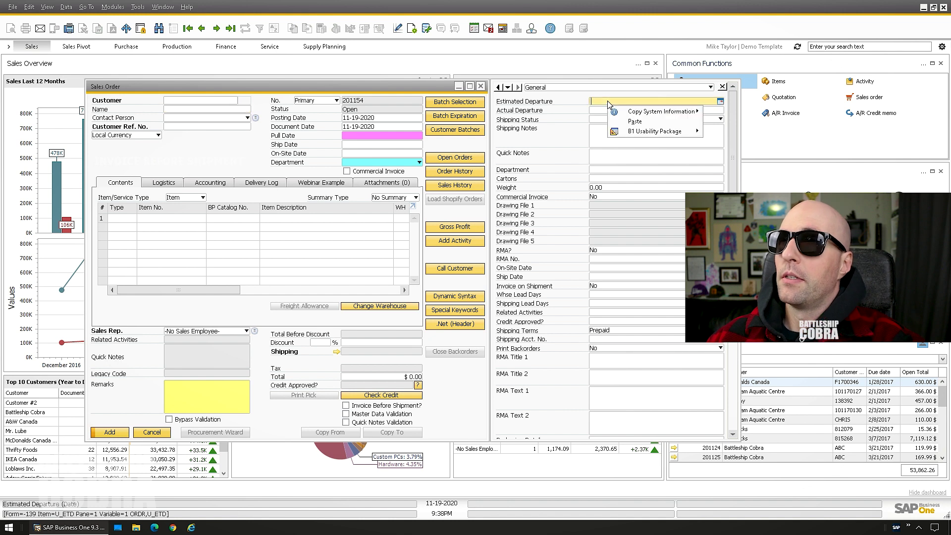
mouse_move(696, 133)
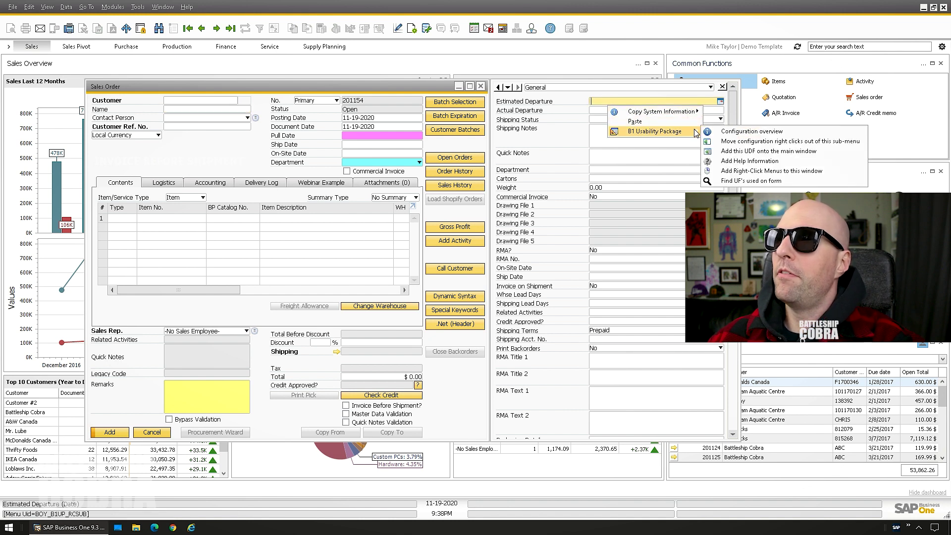
left_click(761, 151)
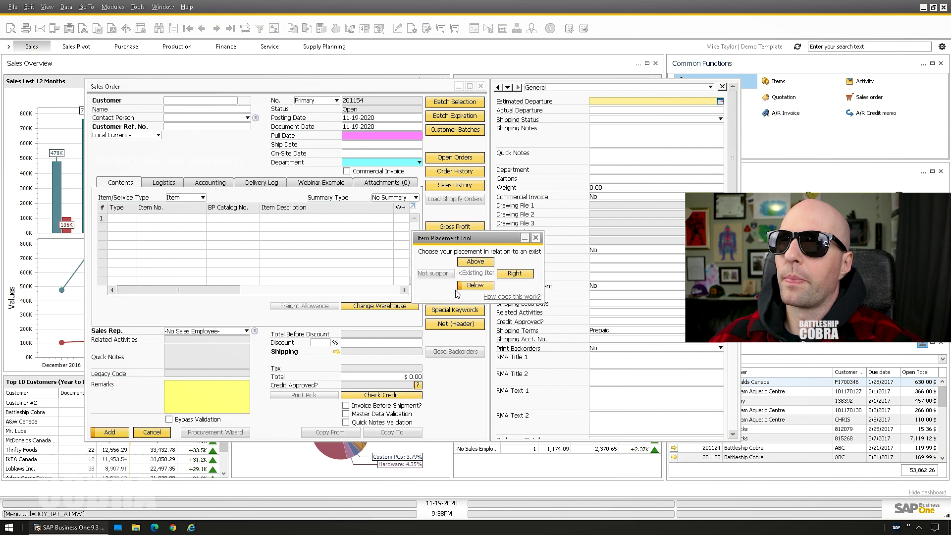
left_click(355, 278)
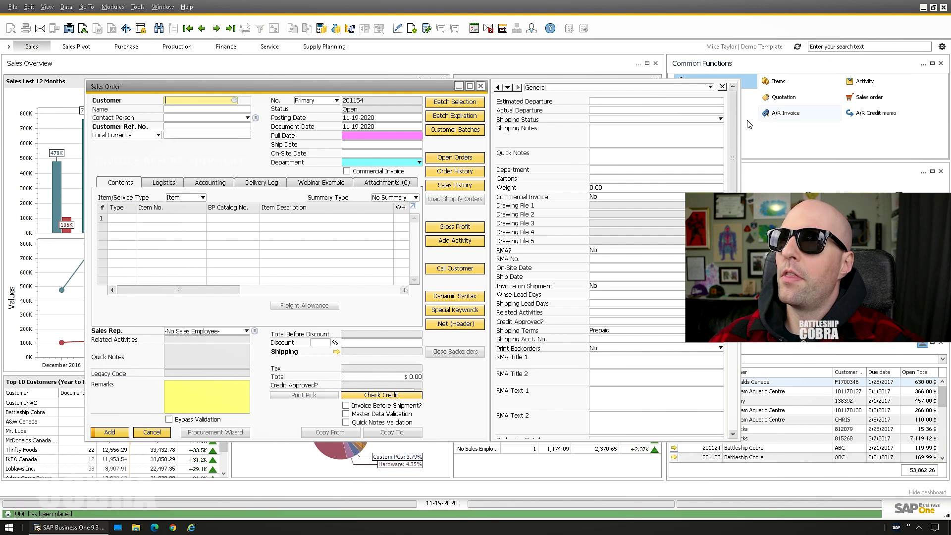
- Place the Account Balance field (0.00) below Local Currency on the sales order header
left_click_drag(733, 128, 733, 376)
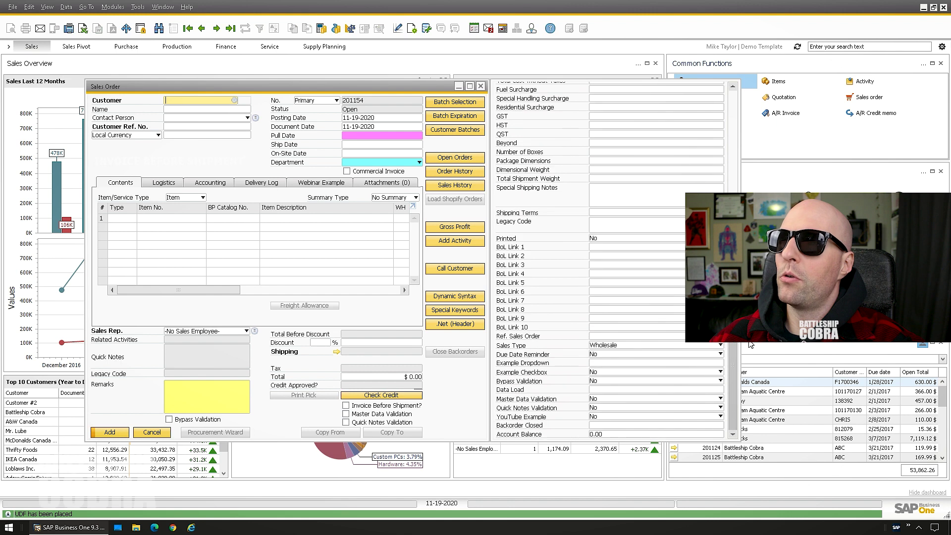
left_click(597, 435)
right_click(598, 435)
mouse_move(629, 458)
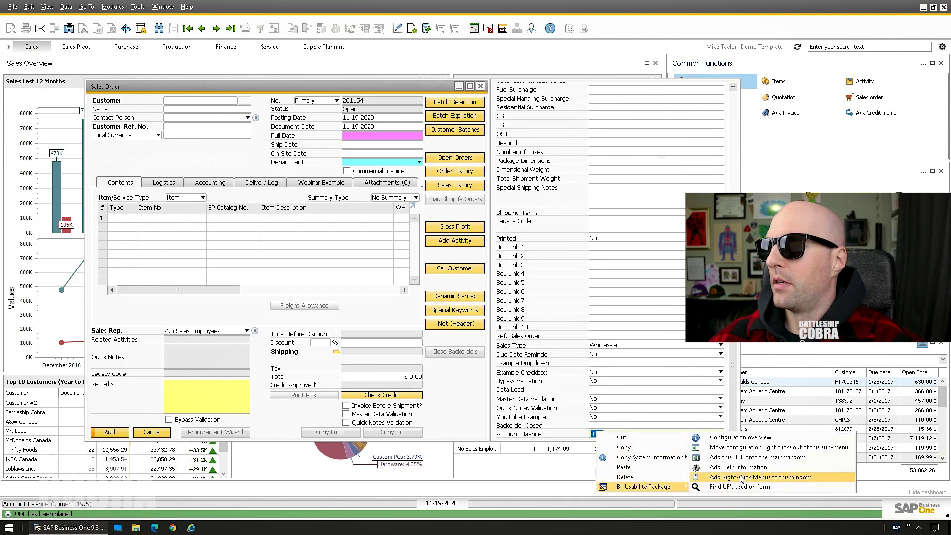
left_click(742, 460)
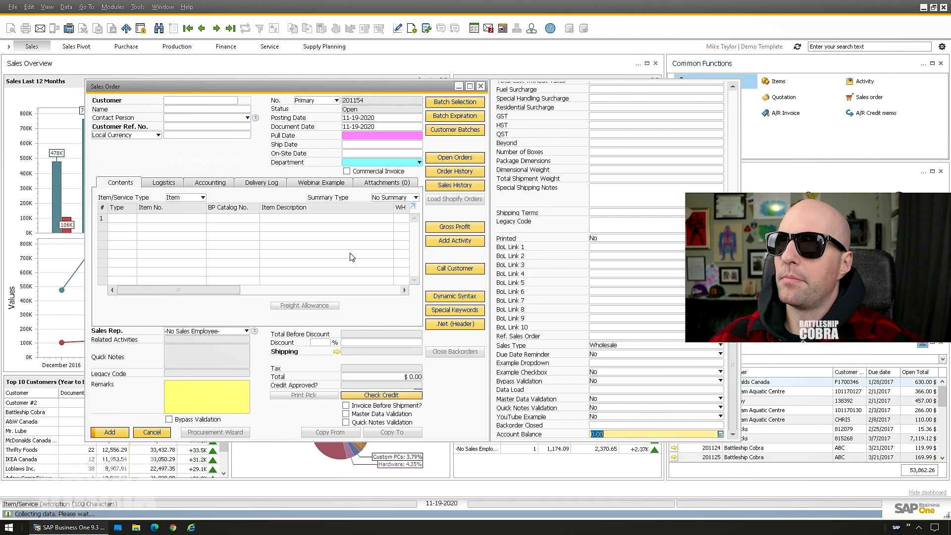
left_click(479, 290)
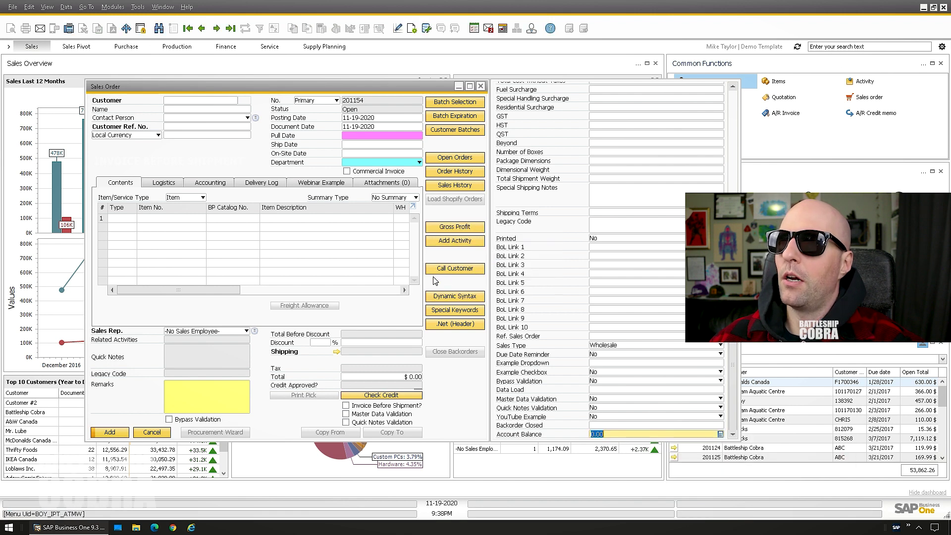
left_click(355, 275)
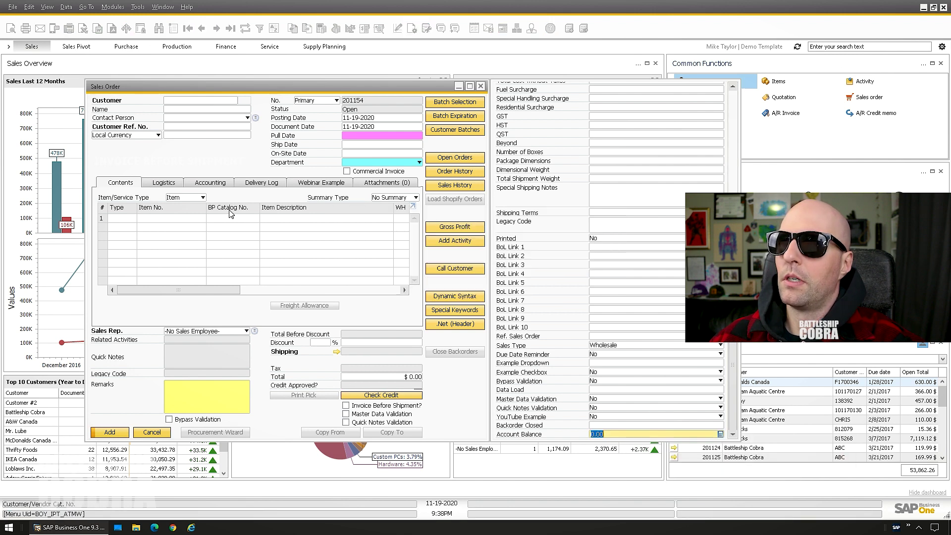
left_click(163, 138)
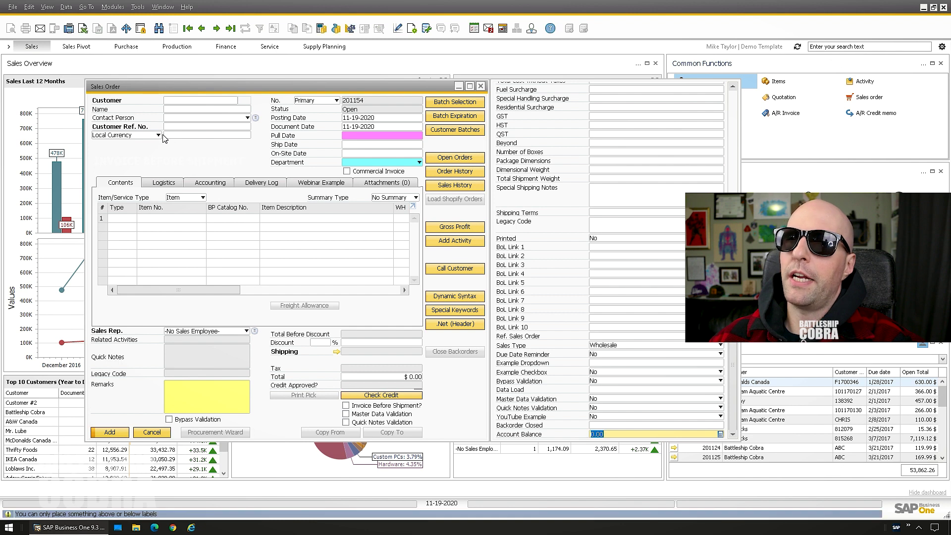
left_click(167, 164)
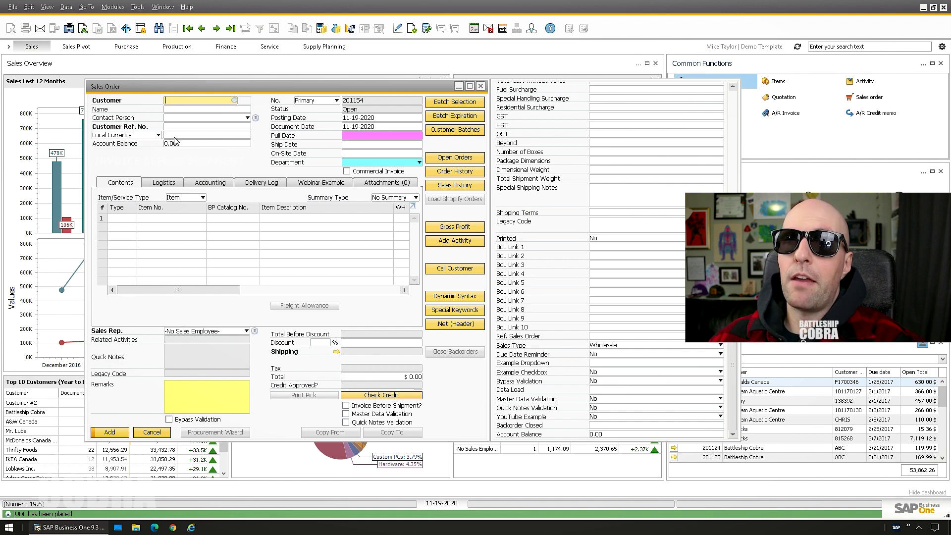
scroll(737, 107, "up", 10)
- Close the UDF panel and open the Sales Order's Item Placement Tool configuration
left_click(722, 87)
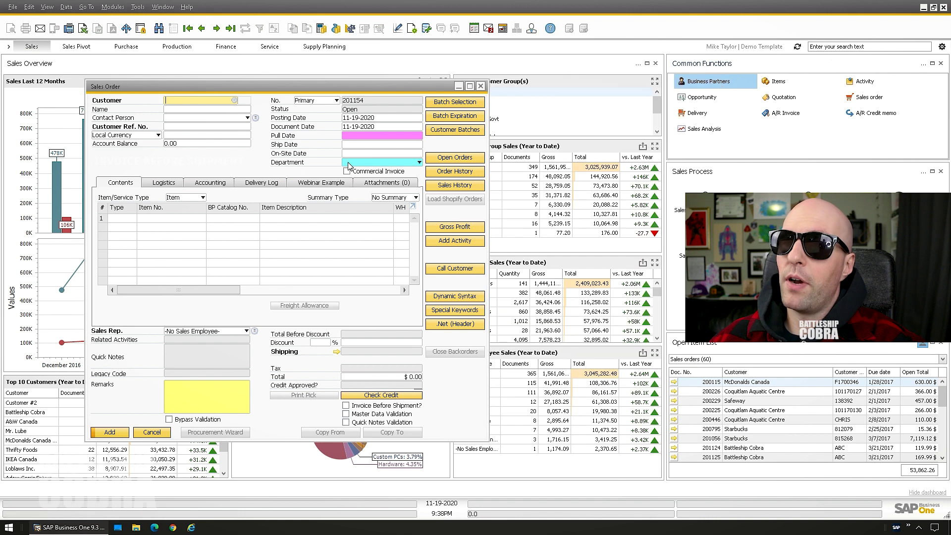
right_click(168, 152)
key("Escape")
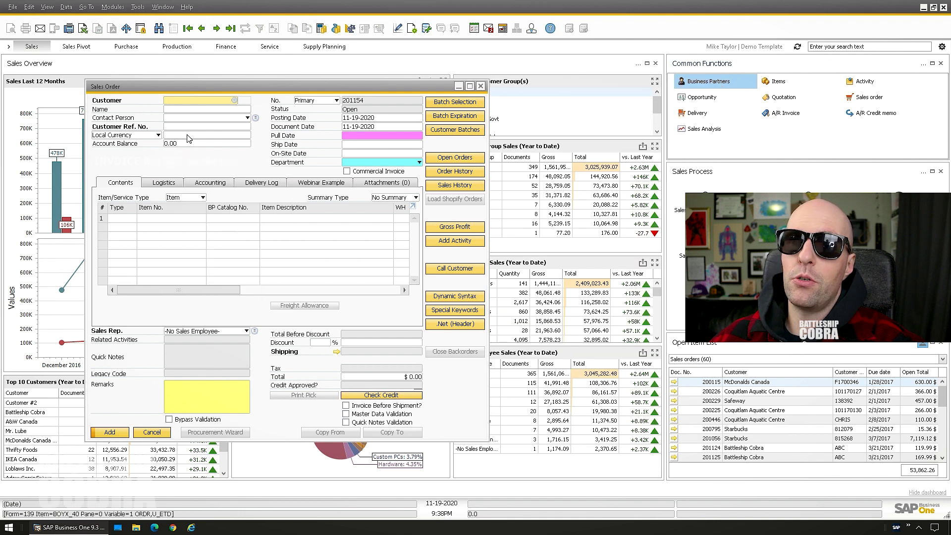
right_click(180, 165)
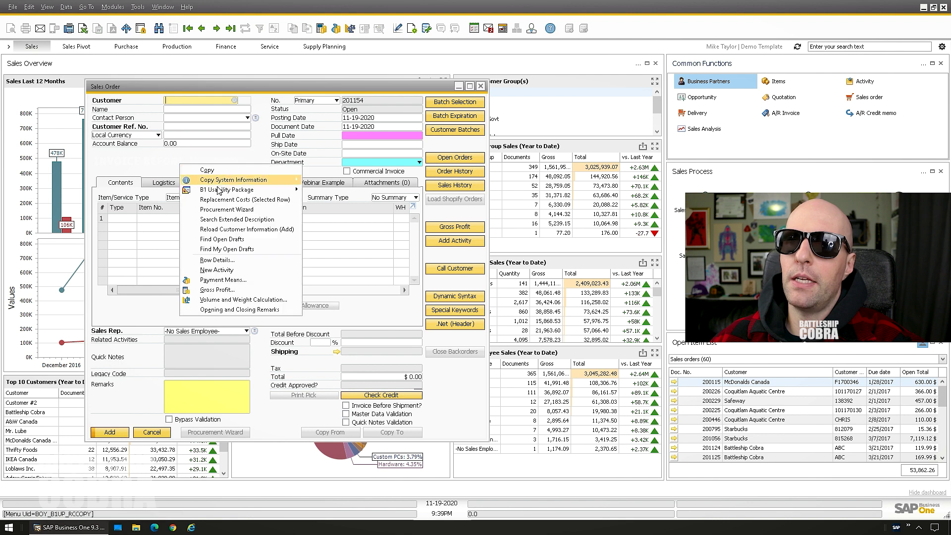
mouse_move(225, 189)
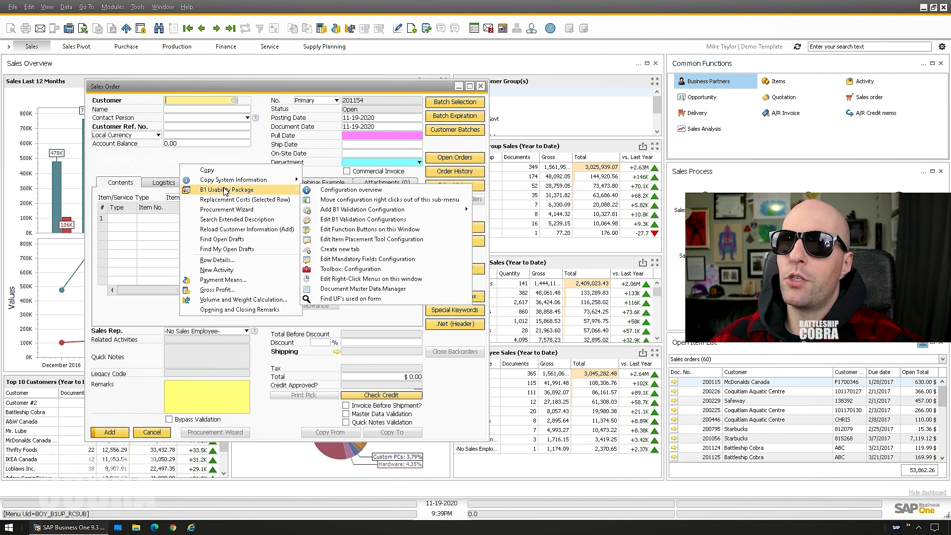
left_click(349, 240)
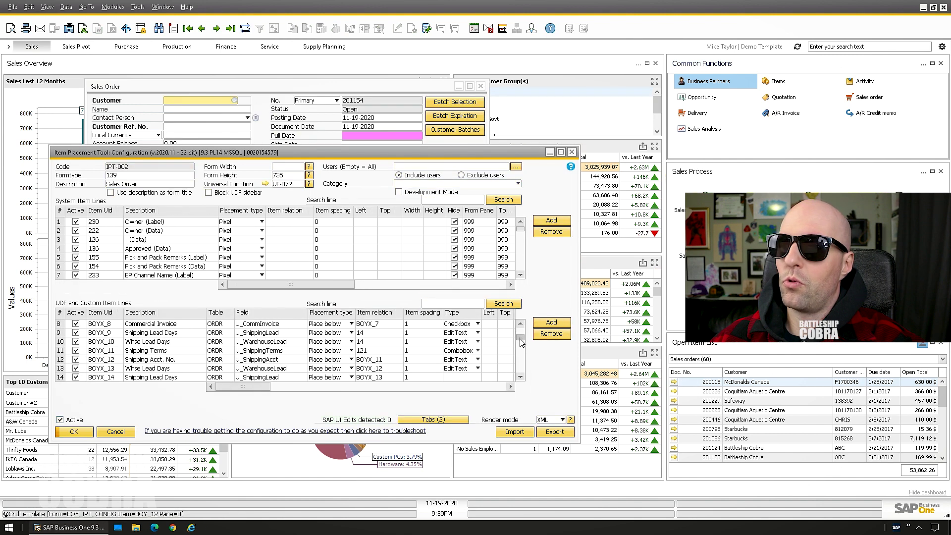
- Set Estimated Departure's From Pane to 999 in row 45 and update the placement
left_click_drag(520, 339, 520, 371)
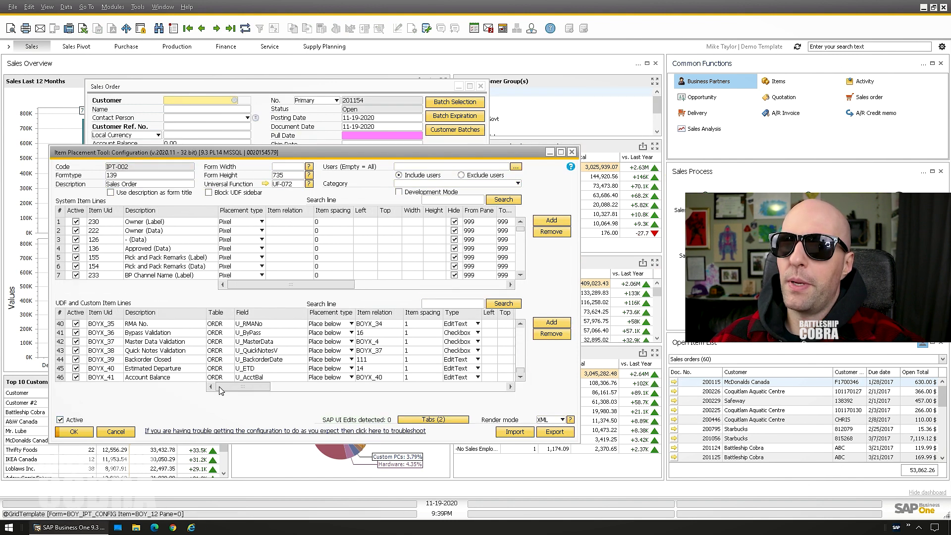
left_click_drag(221, 391, 375, 375)
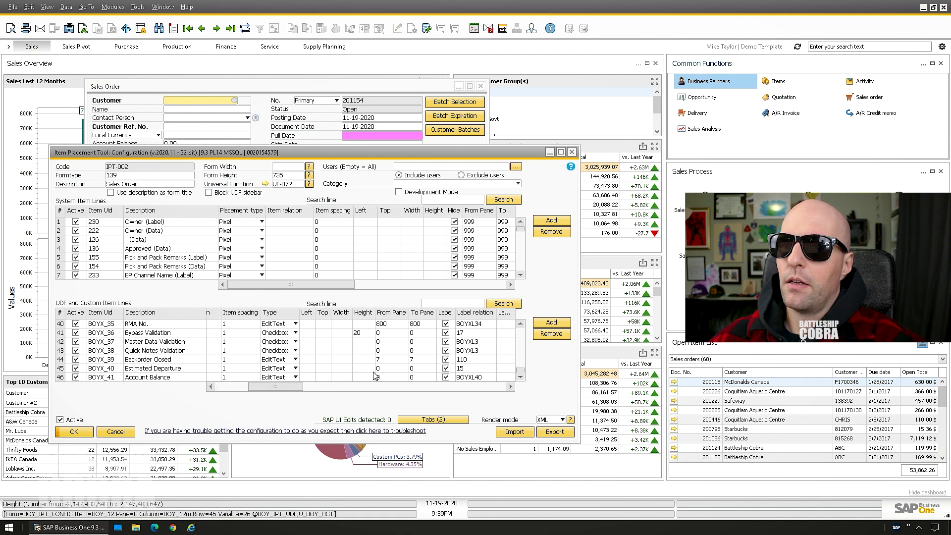
left_click(377, 369)
type("99")
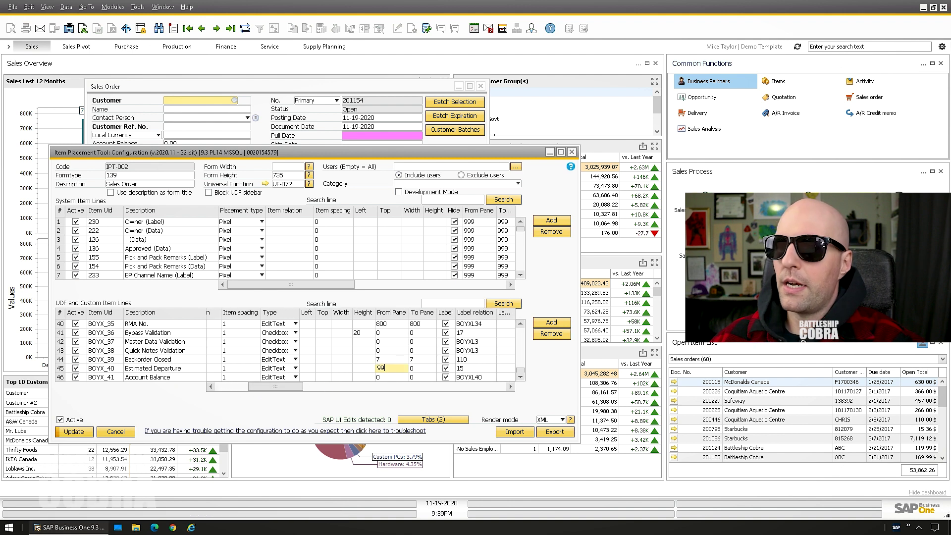
type("9")
key("Tab")
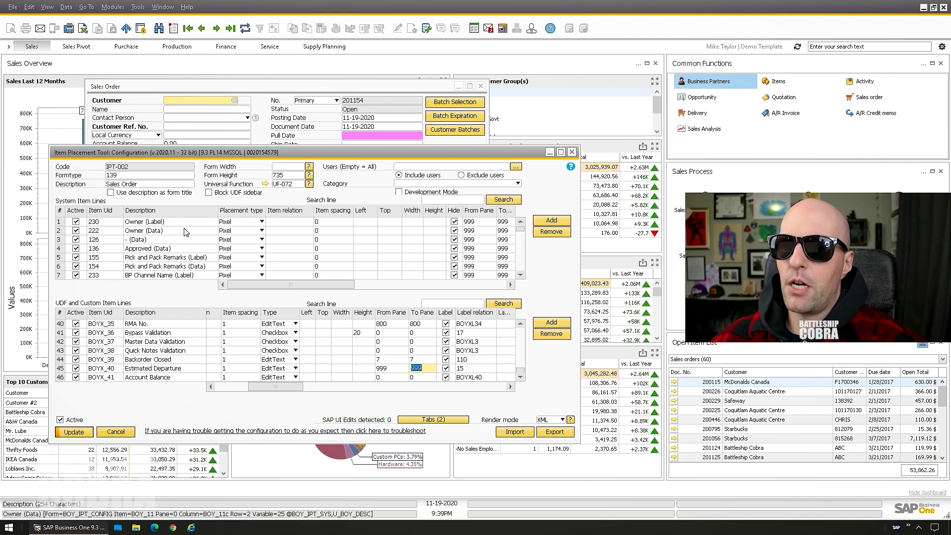
key("Return")
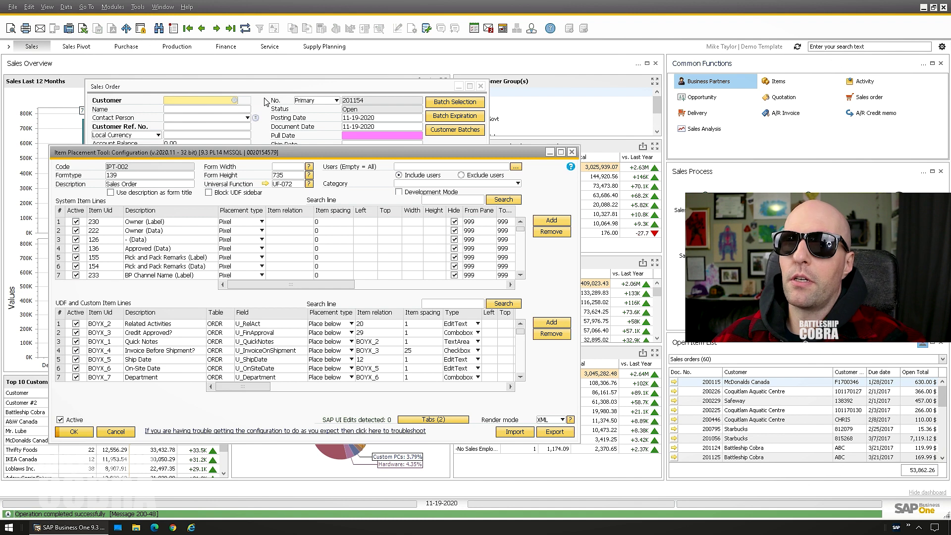
left_click(266, 102)
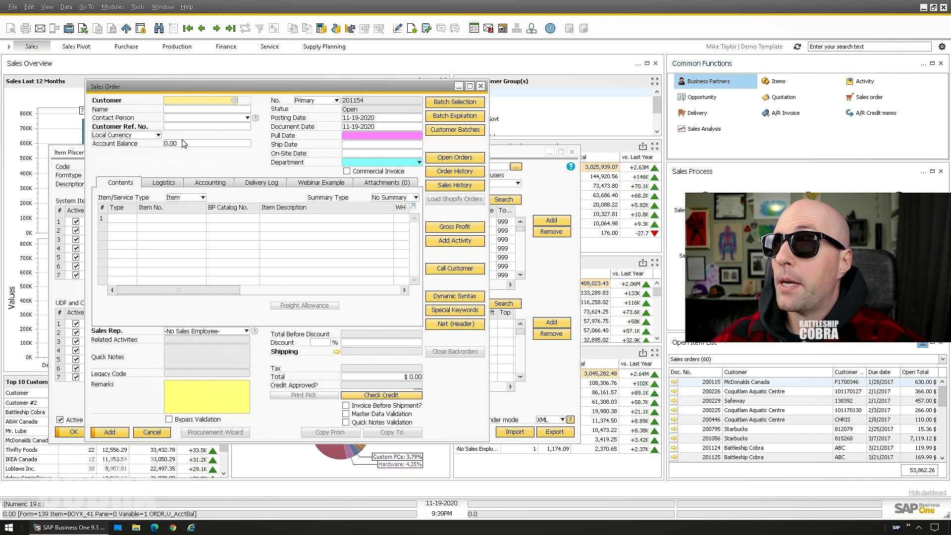
- Bring the Item Placement Tool configuration window back in front of the Sales Order
left_click(499, 159)
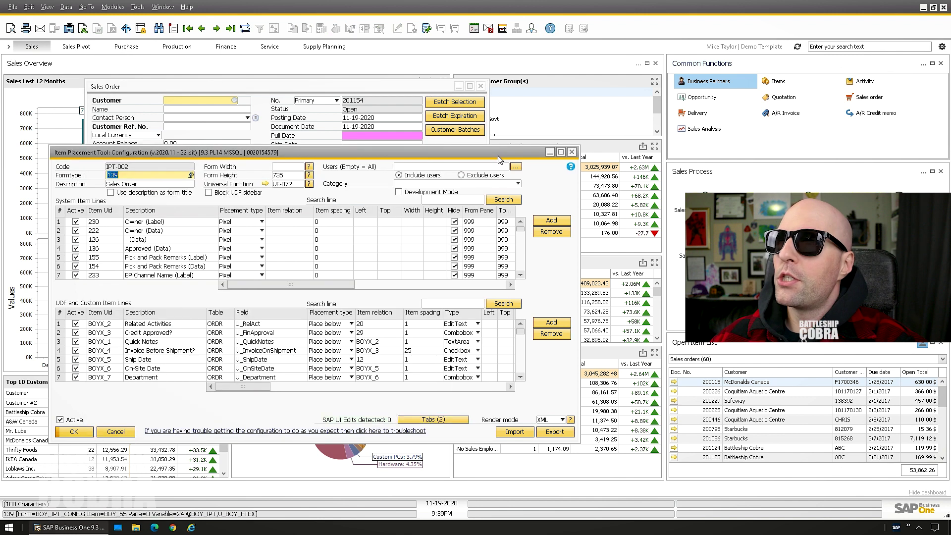
- Close the Item Placement Tool and open validation rule 74, 'Marketing Document (Data Load)'
key("Return")
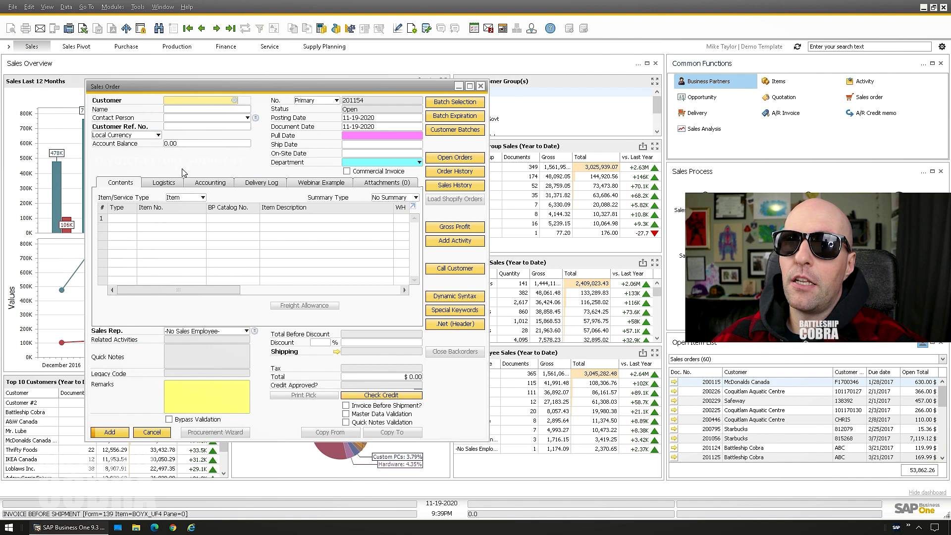
right_click(181, 161)
mouse_move(218, 185)
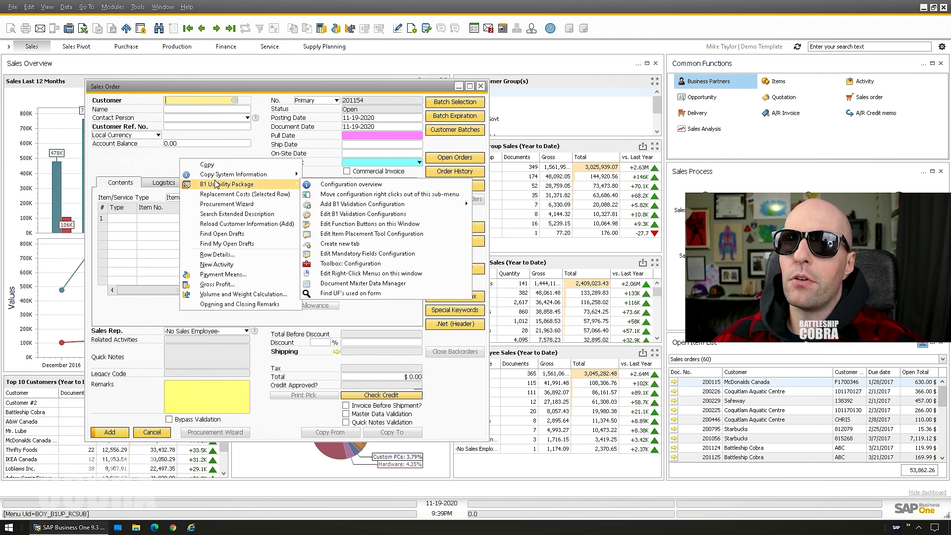
left_click(343, 215)
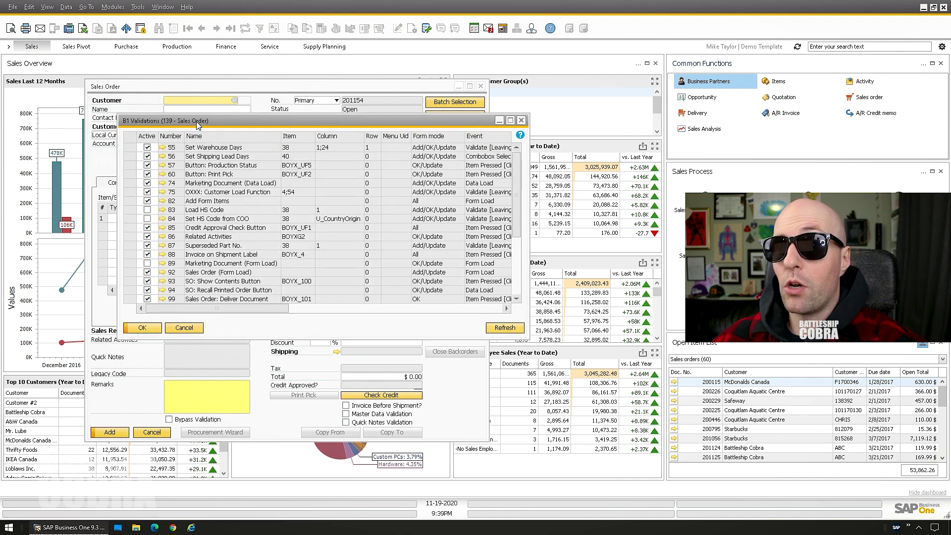
left_click_drag(196, 121, 153, 182)
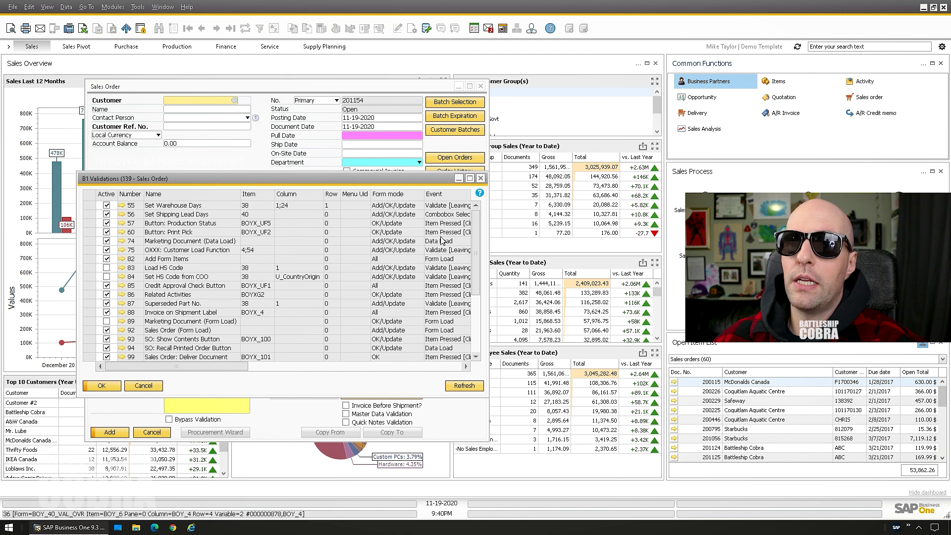
left_click(122, 242)
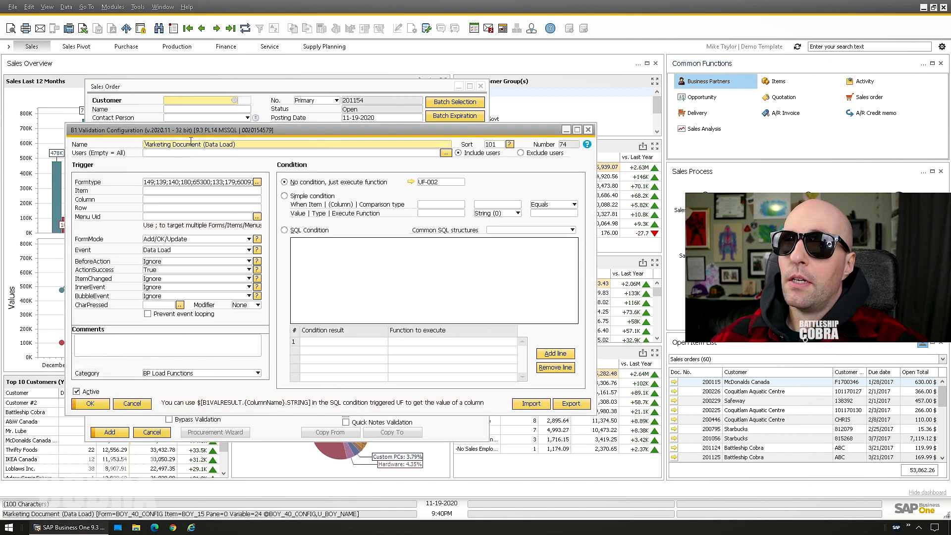
- Open the linked UF-002 'Marketing Document (Onload)' macro, move it aside, and return to the Sales Order
left_click(410, 183)
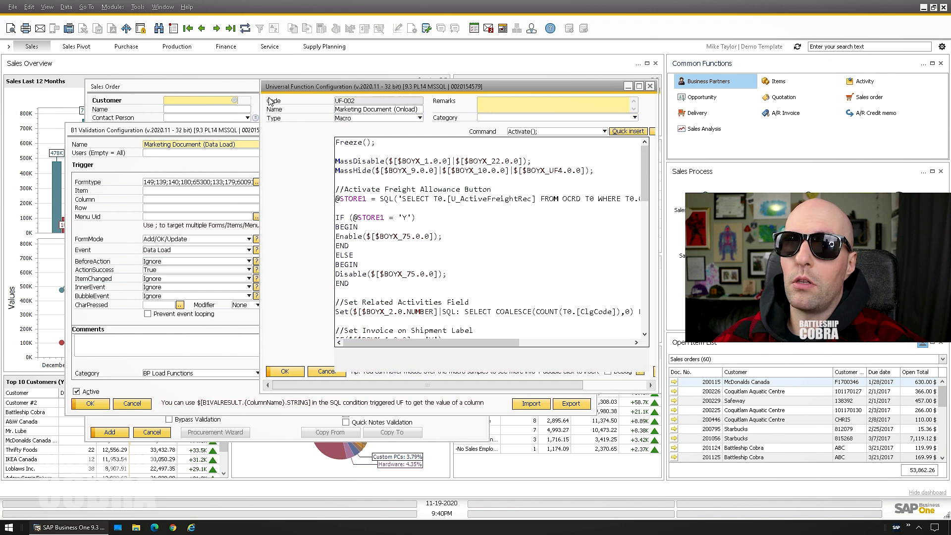
left_click_drag(293, 88, 172, 148)
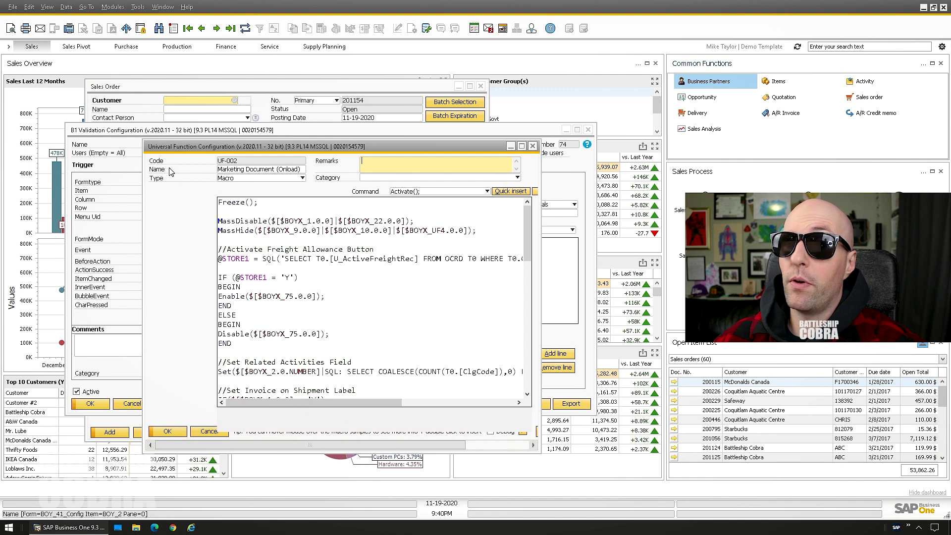
left_click(207, 89)
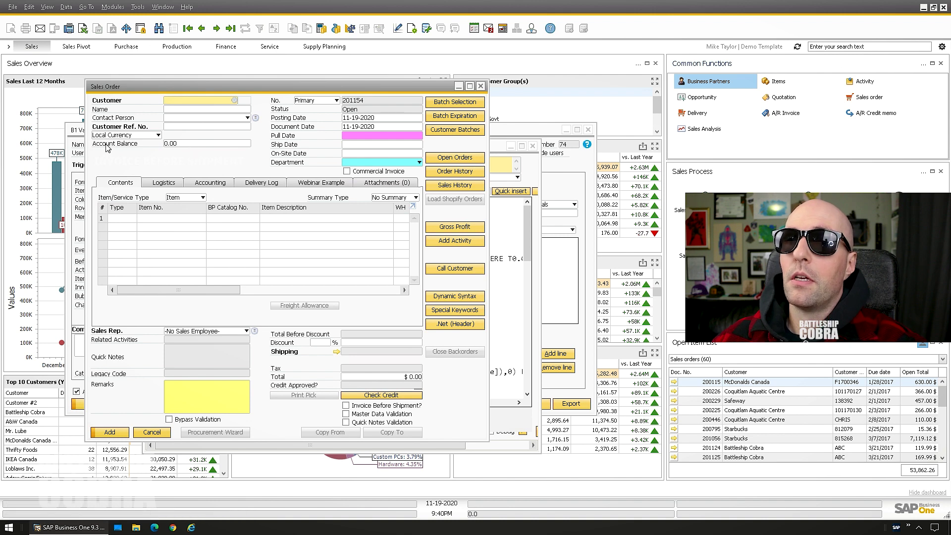
- Copy the Account Balance field's item syntax from the Sales Order
right_click(192, 146)
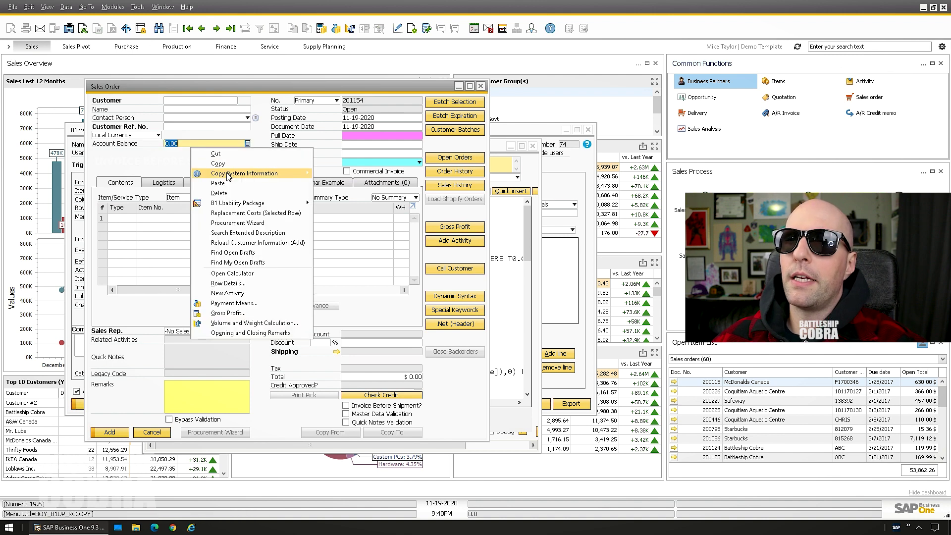
mouse_move(258, 173)
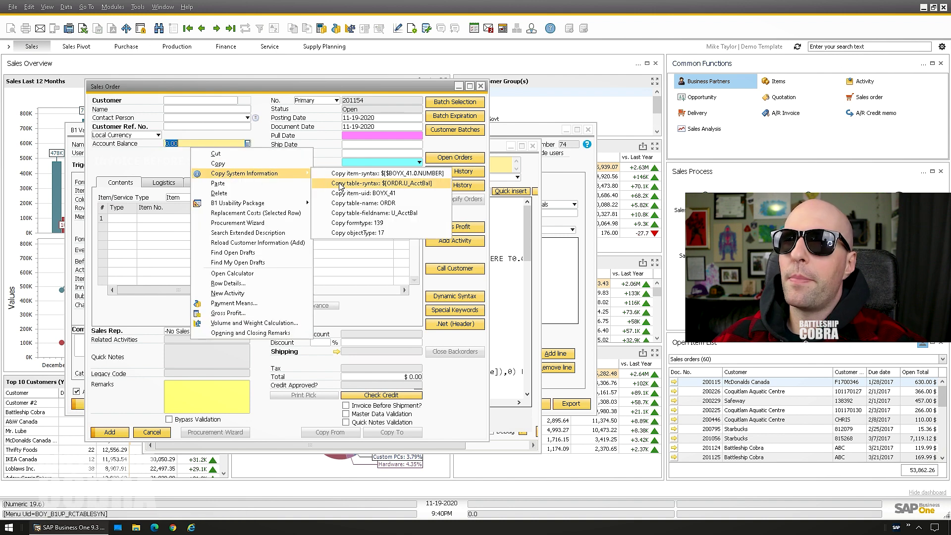
left_click(416, 174)
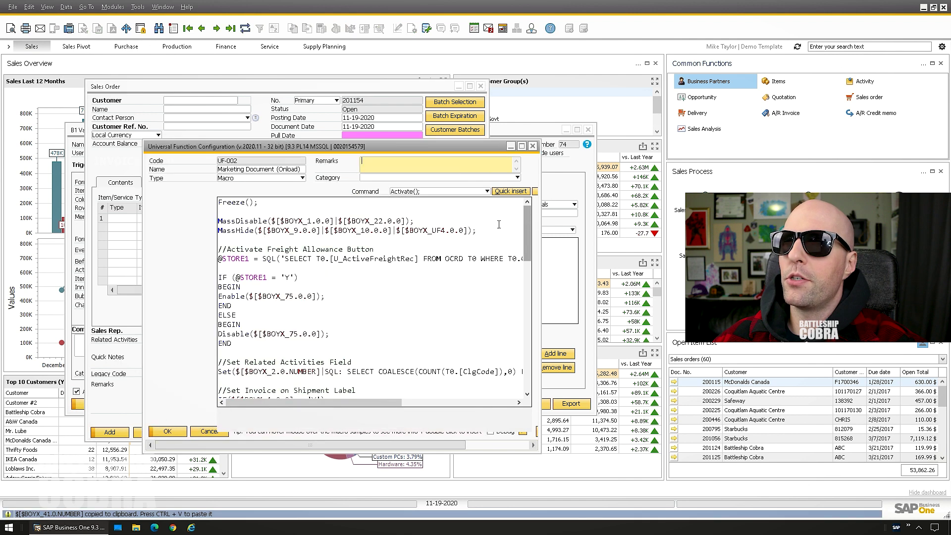
- Start a new line 'Set($[$BOYX_41.0.0]' below the MassHide statement in the UF-002 macro
left_click(527, 233)
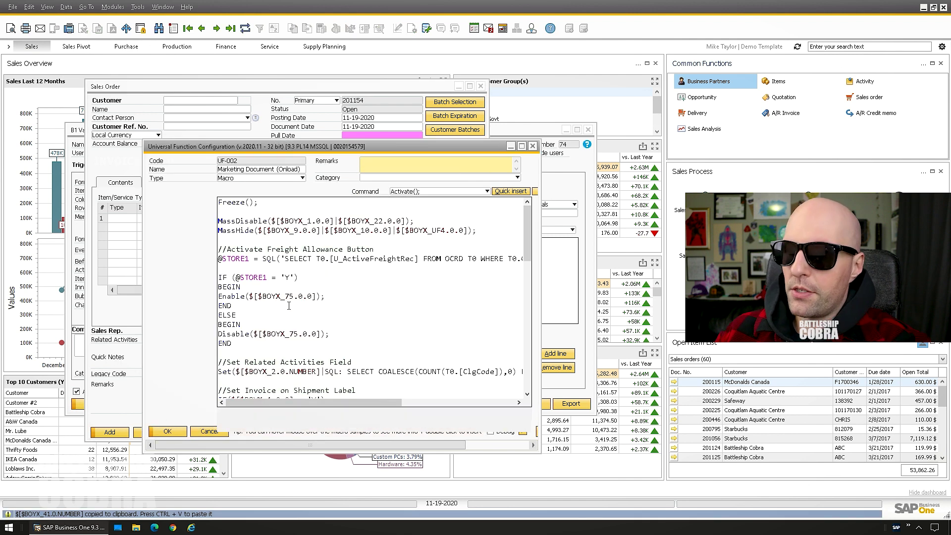
key("Return")
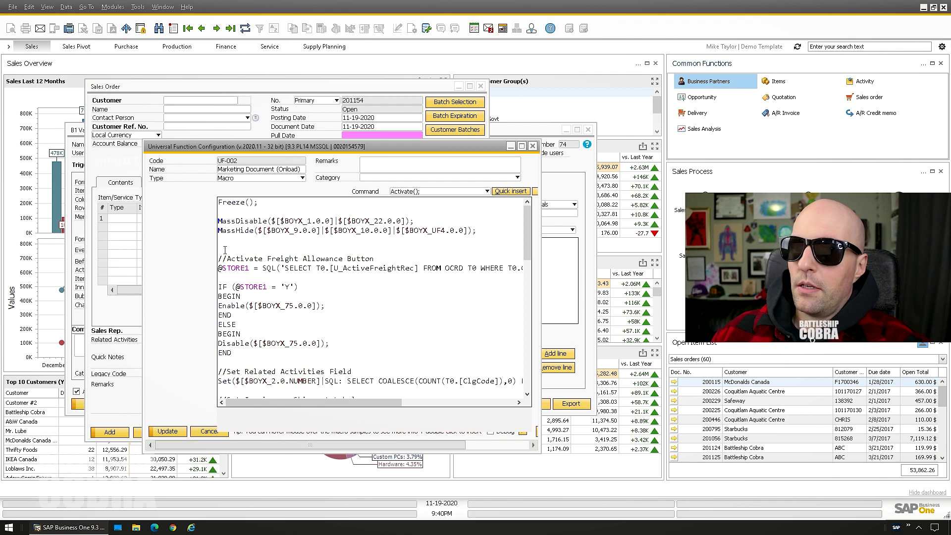
key("Return")
key("Up")
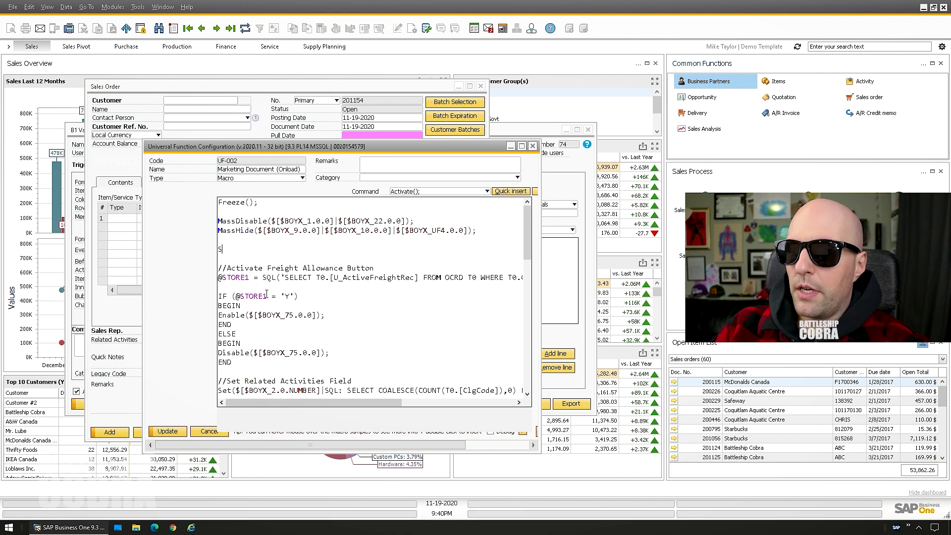
type("Set(")
key("ctrl+v")
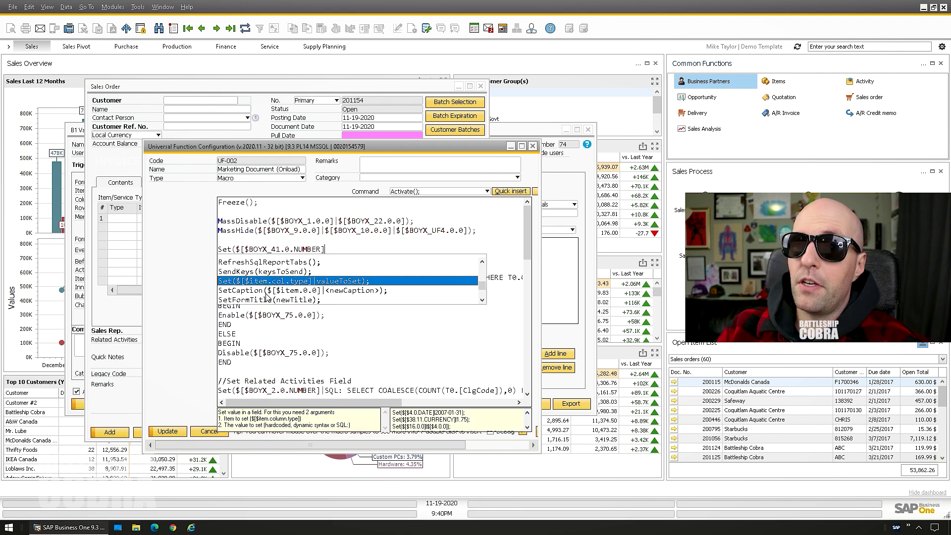
key("BackSpace")
key("BackSpace")
key("BackSpace")
key("BackSpace")
key("BackSpace")
key("BackSpace")
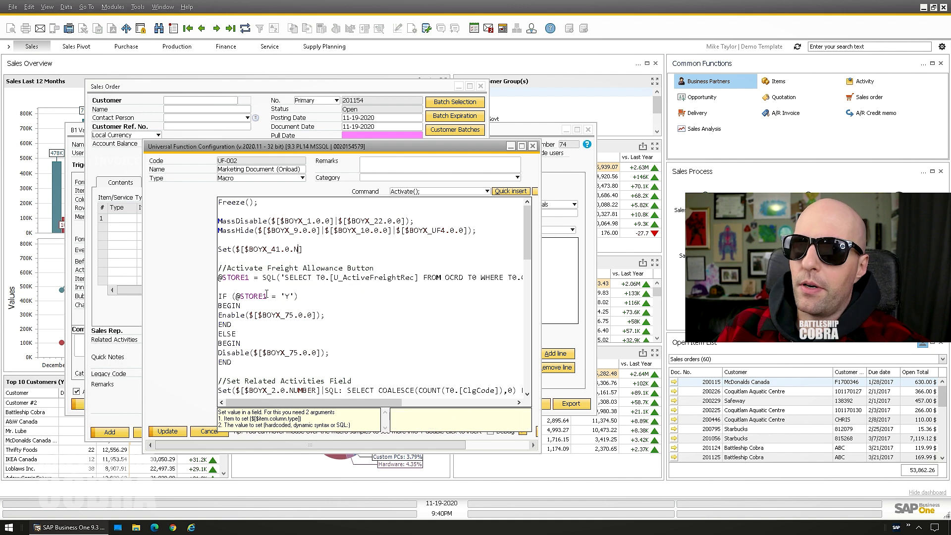
key("BackSpace")
type("0")
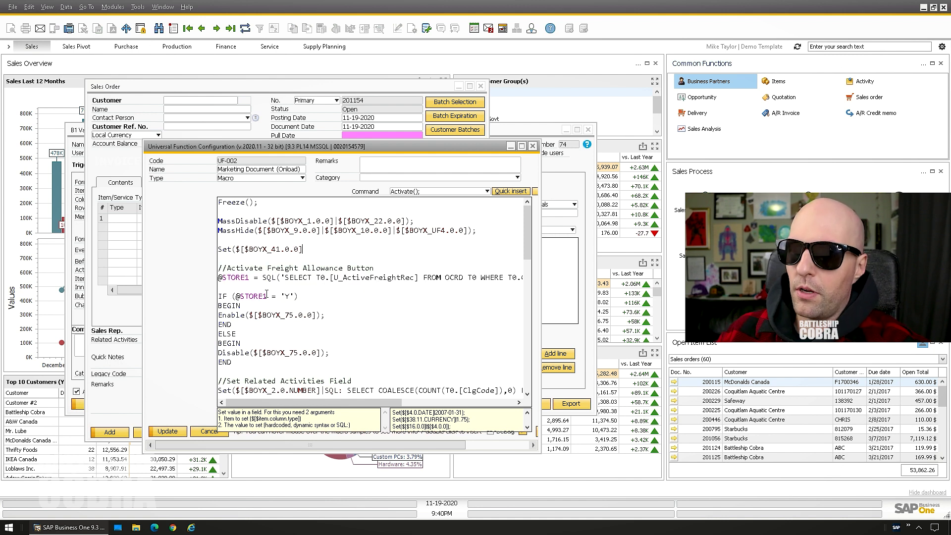
- Look up the Balance column of table OCRD in the Query Generator, then close it
left_click(141, 8)
mouse_move(179, 143)
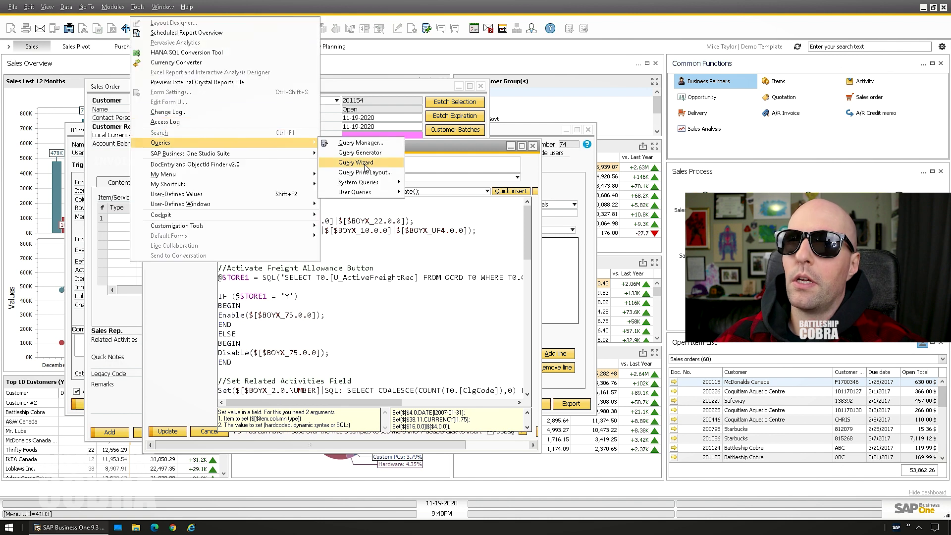
left_click(347, 164)
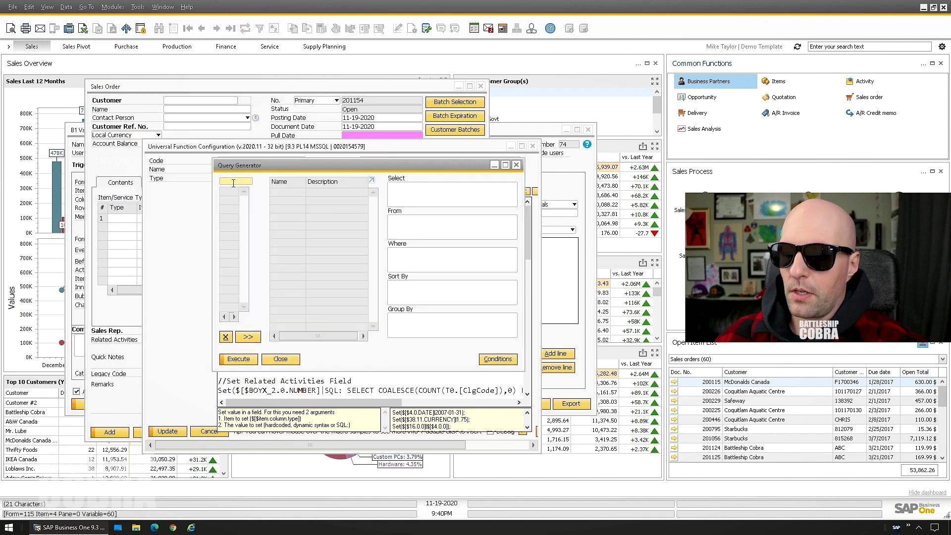
type("OCRD")
key("Tab")
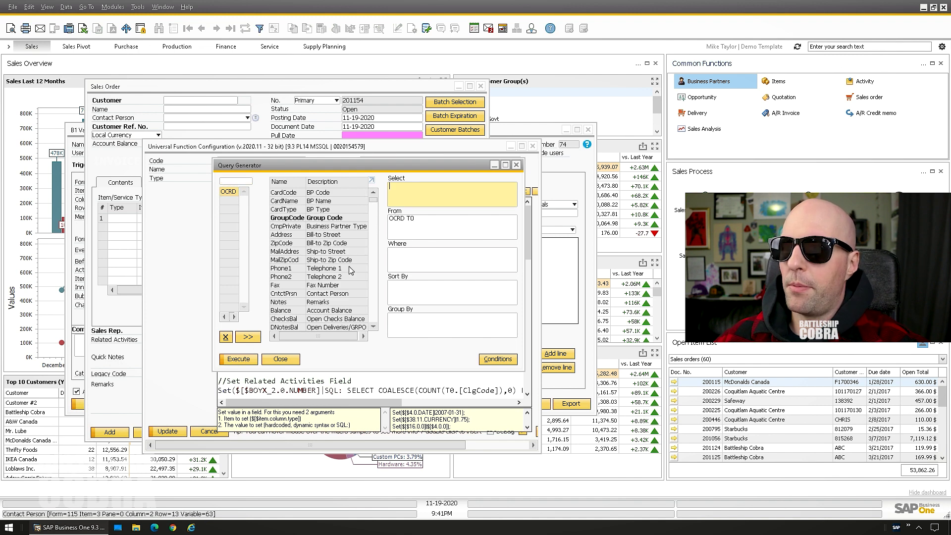
double_click(289, 310)
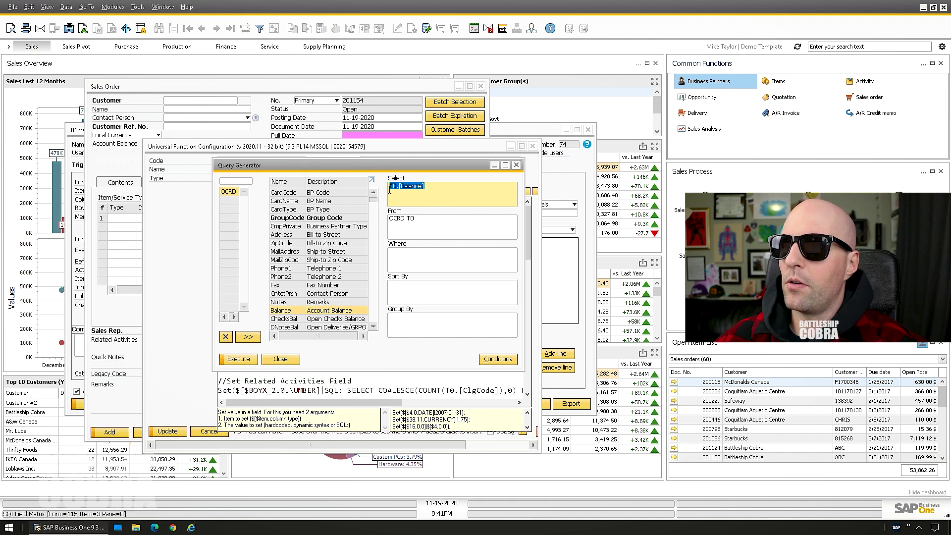
left_click(517, 166)
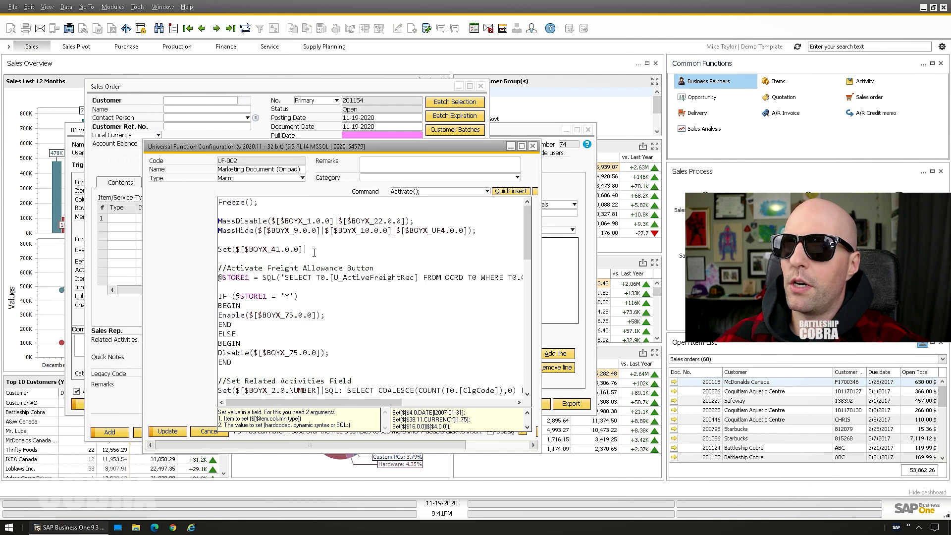
- Finish the line as 'Set($[$BOYX_41.0.0]|$[OCRD.Balance]); -- Set BP Balance' and update the macro
type("$[OCRD.Balace")
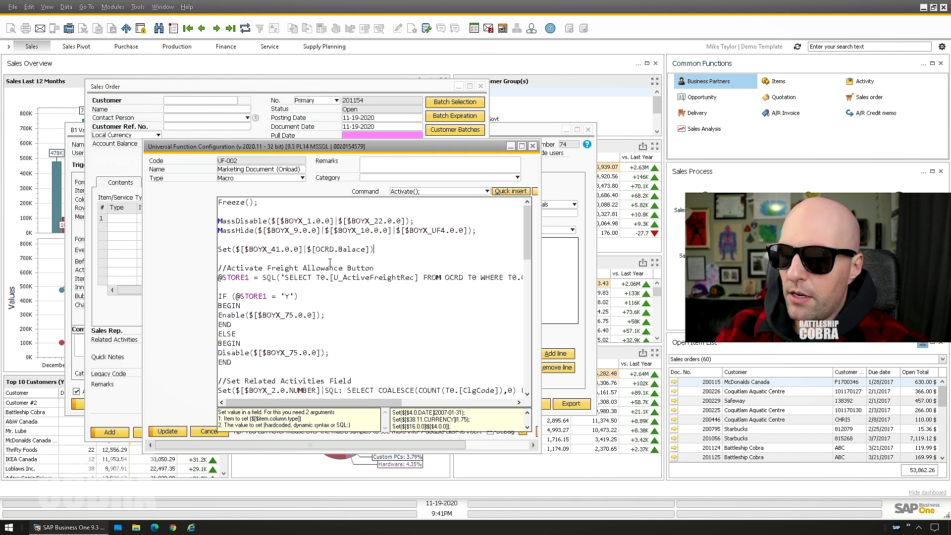
type(";")
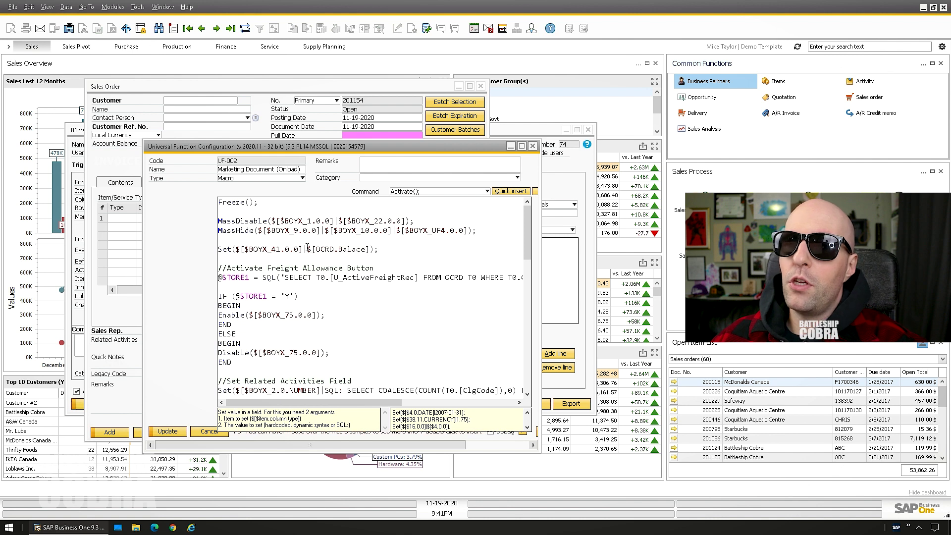
left_click_drag(313, 249, 368, 253)
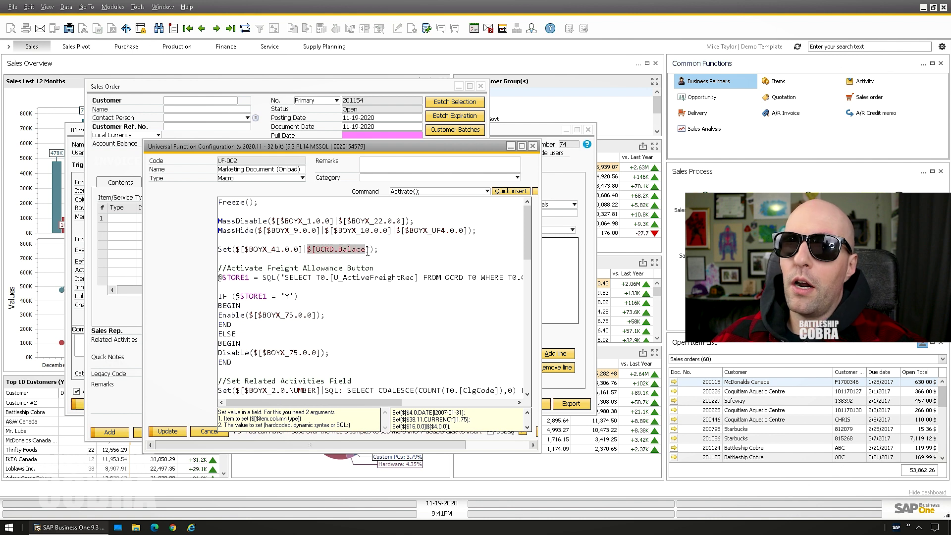
left_click(332, 250)
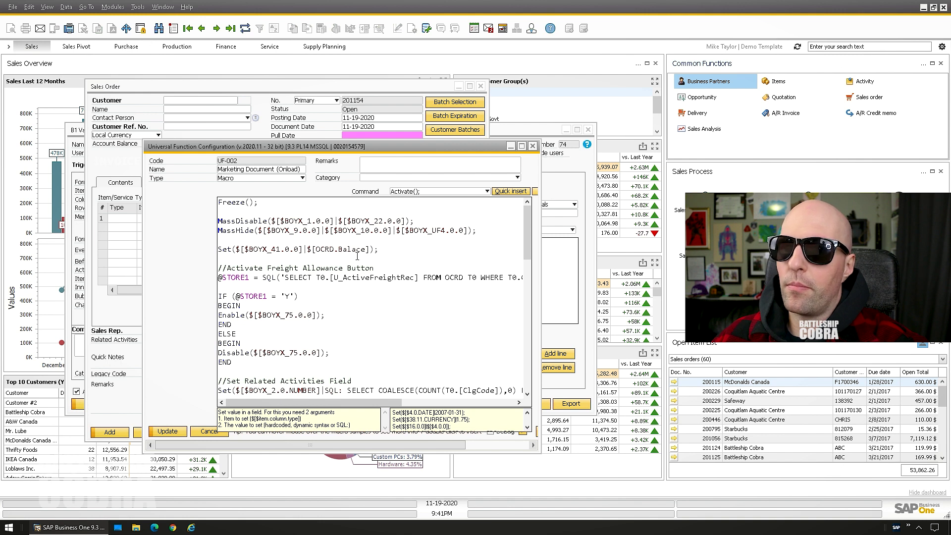
type("n")
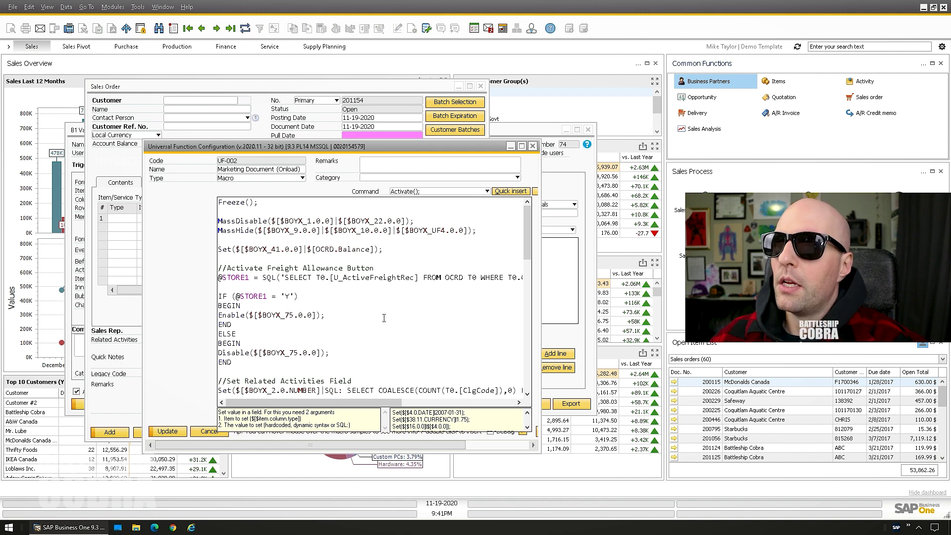
left_click(391, 248)
type("-- Set BP Balance")
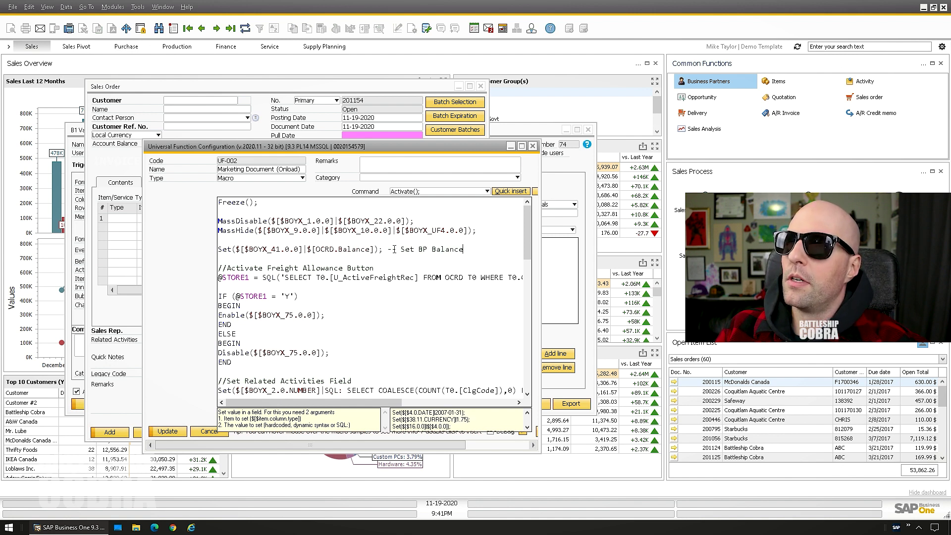
left_click(167, 432)
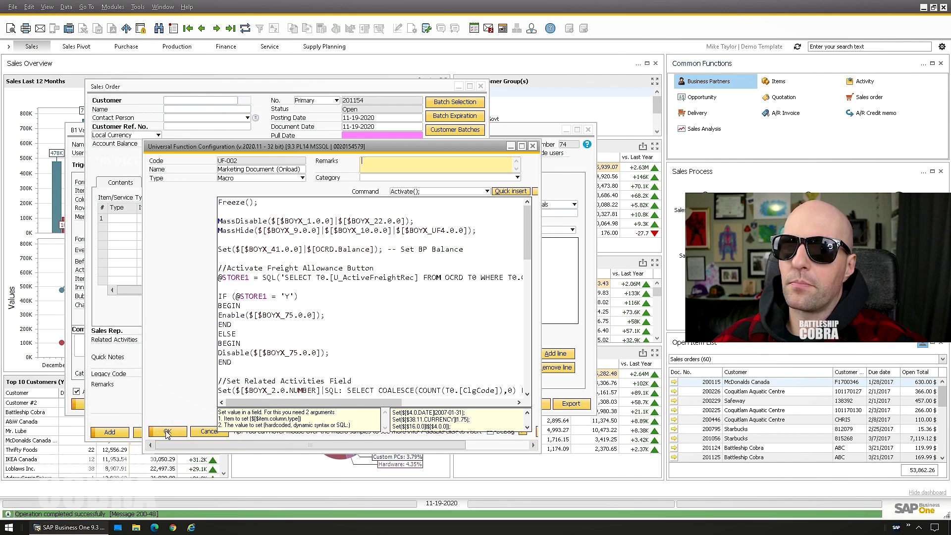
- Load the latest sales order in Find mode, then step back to closed order 201152, discarding changes
left_click(124, 160)
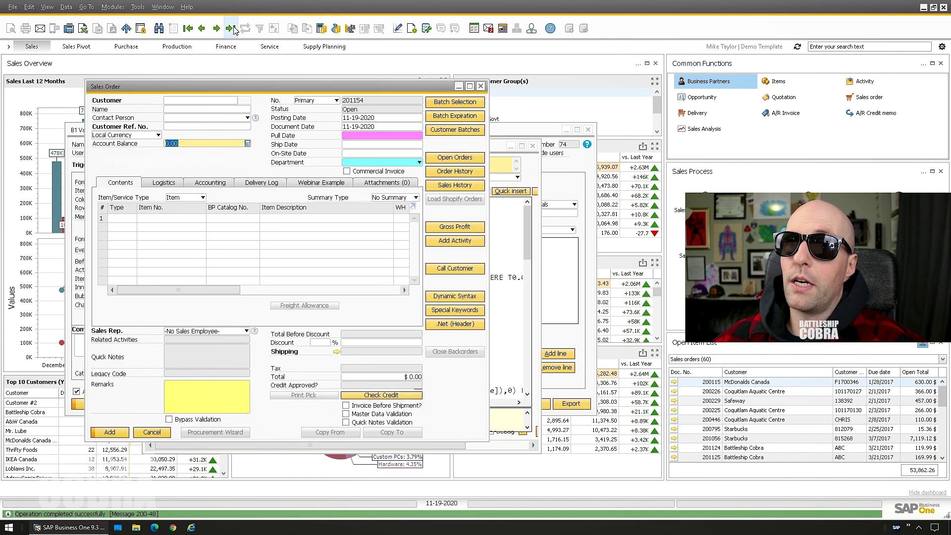
key("ctrl+f")
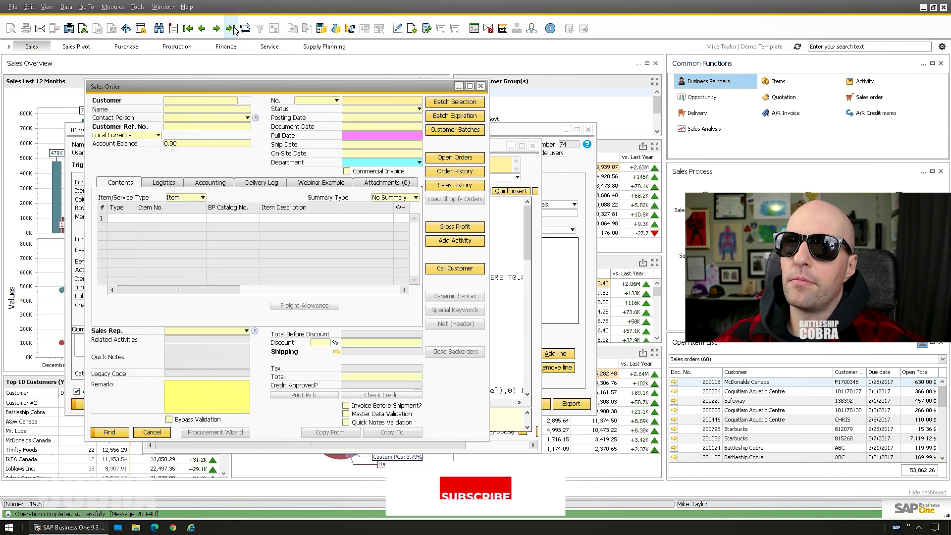
left_click(234, 30)
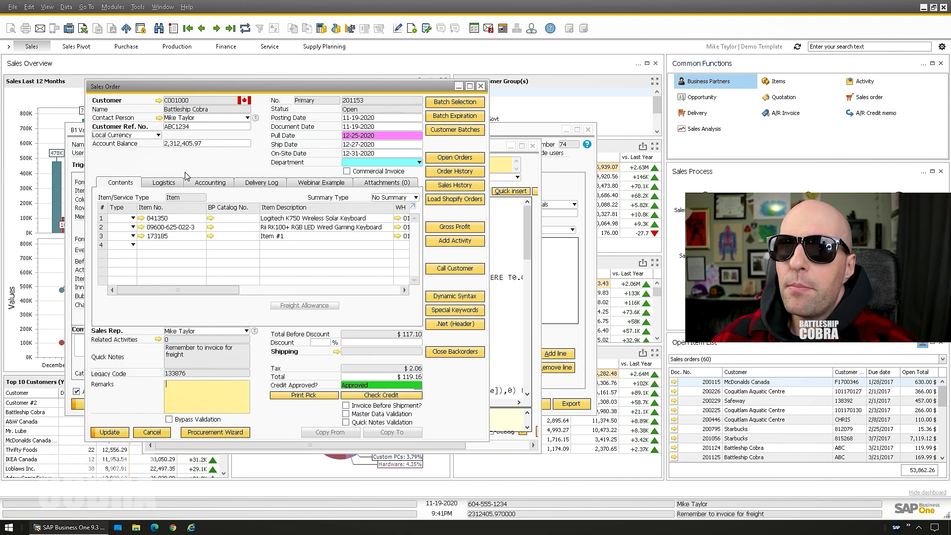
key("Tab")
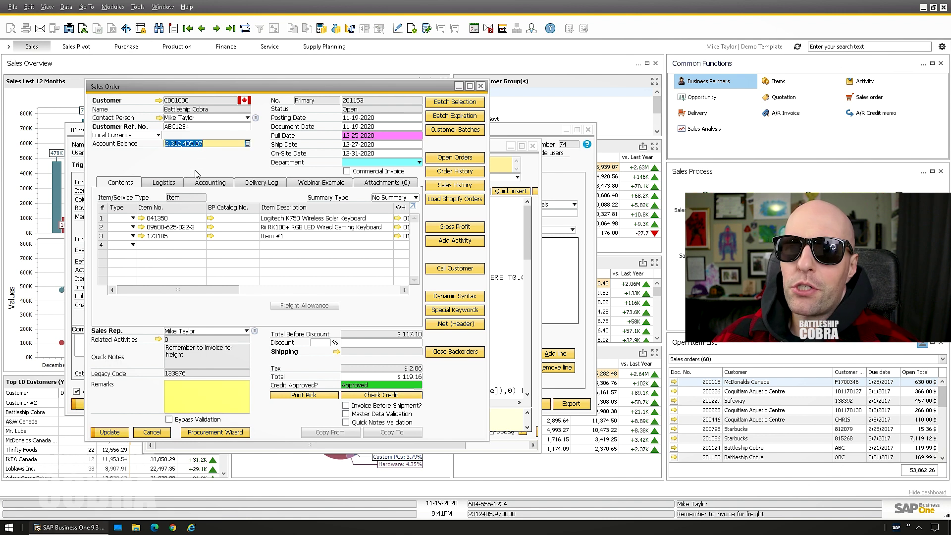
left_click(201, 28)
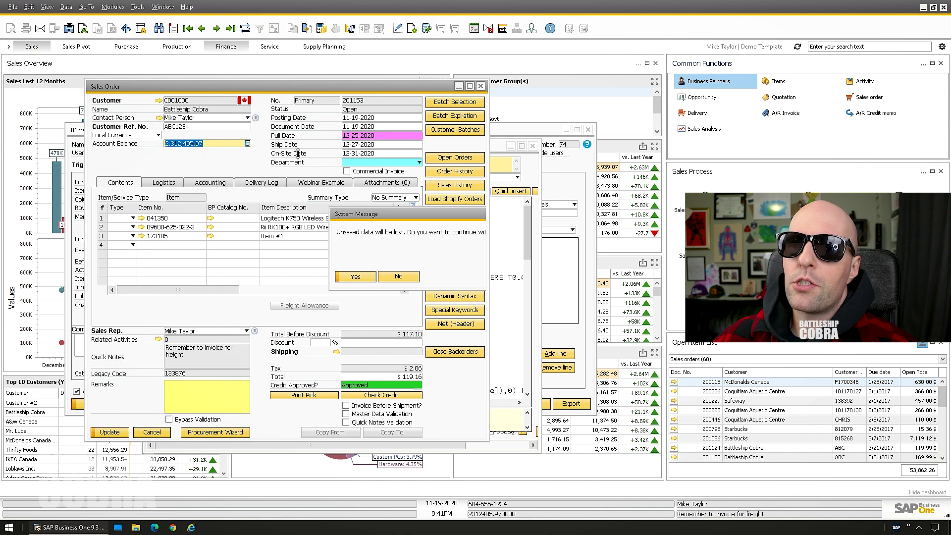
key("Return")
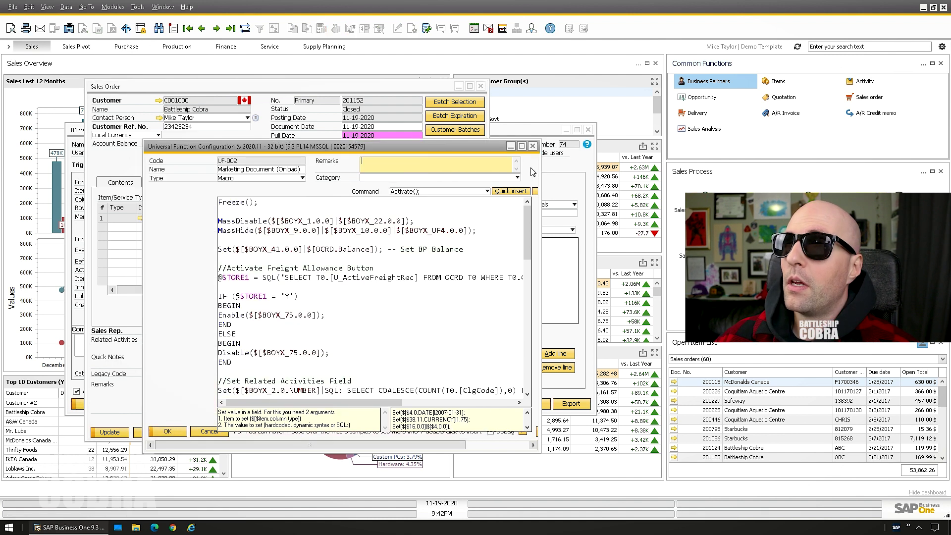
- Minimize Universal Function Configuration and open B1 Validations for the Sales Order form
left_click(506, 169)
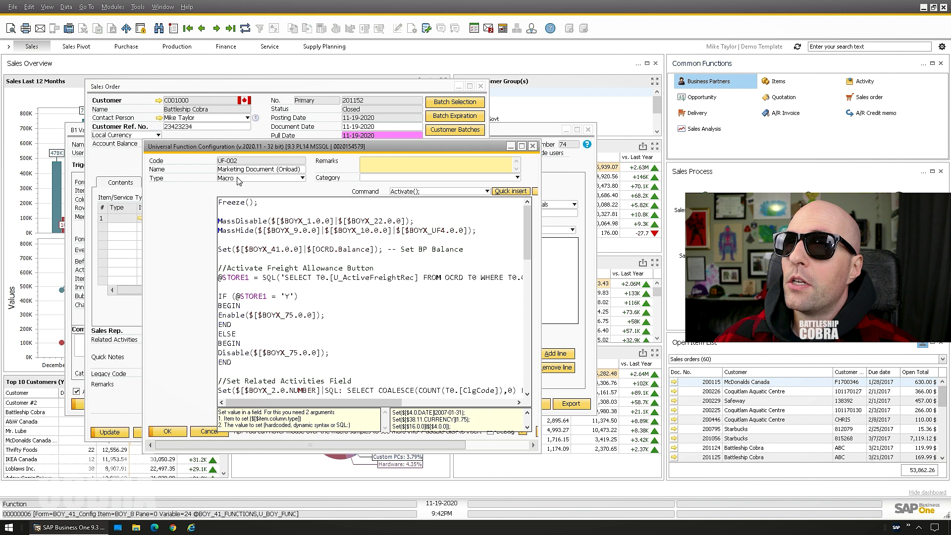
left_click(510, 147)
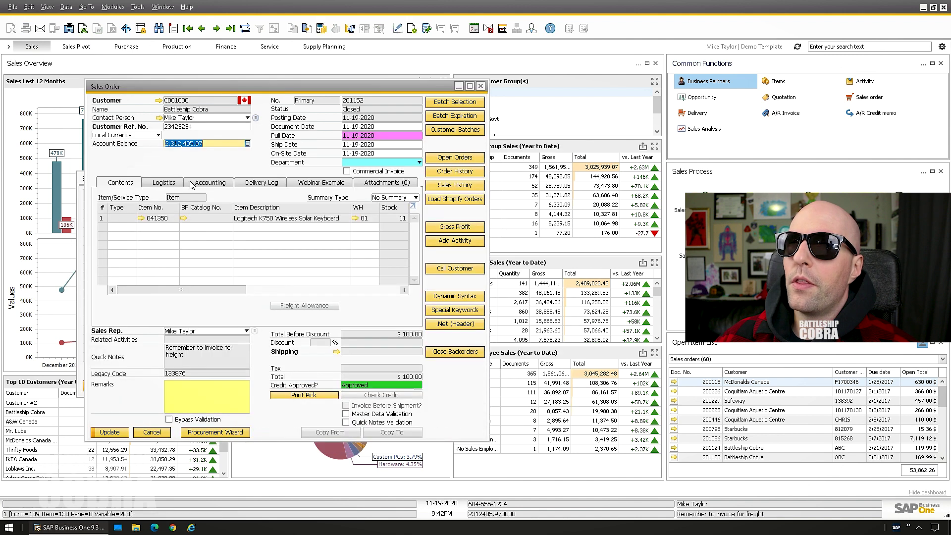
right_click(181, 166)
left_click(183, 180)
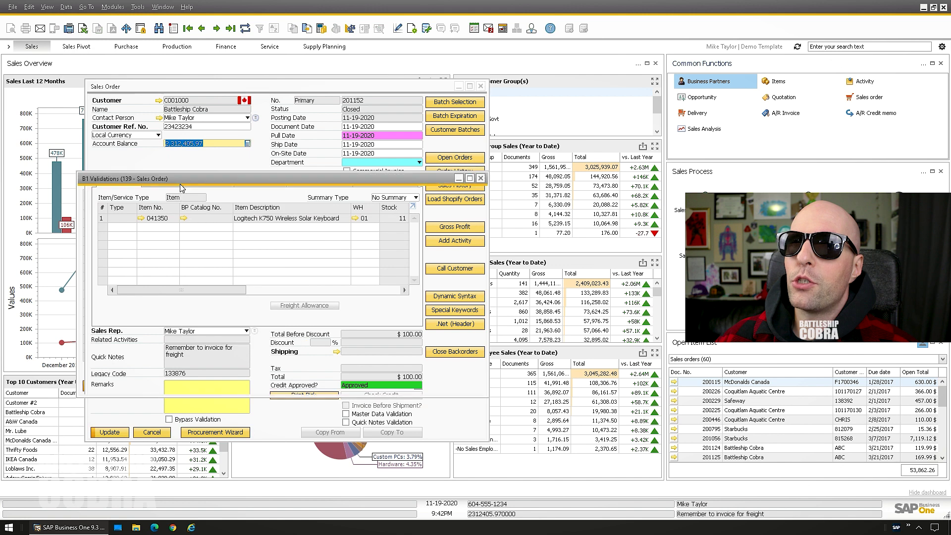
- Close B1 Validations, open Item Placement configuration IPT-002, and select the Account Balance row BOYX_41
left_click(480, 178)
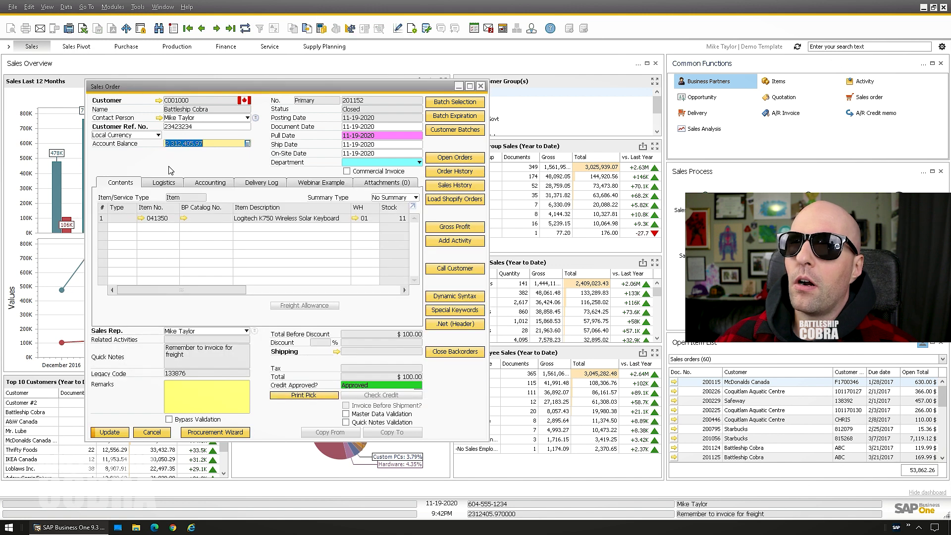
right_click(169, 170)
mouse_move(194, 185)
left_click(340, 235)
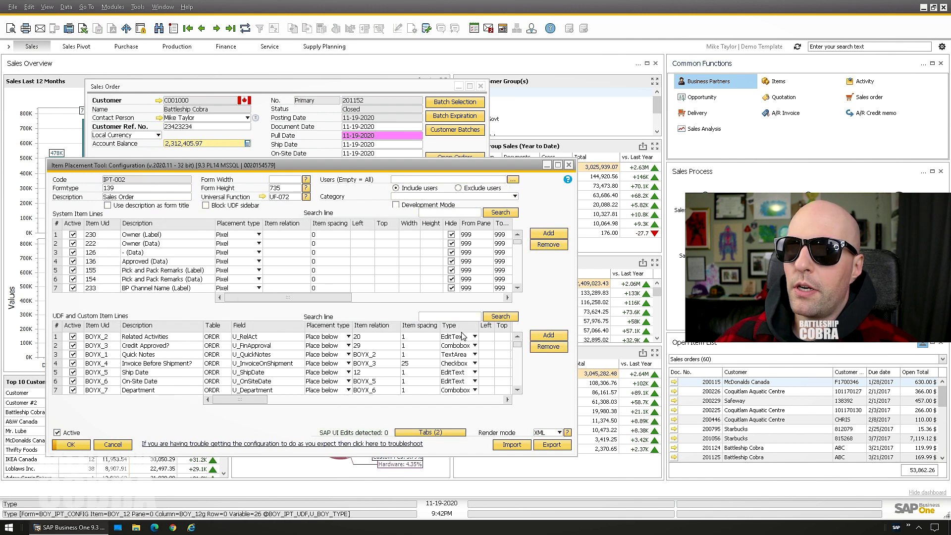
left_click_drag(517, 344, 514, 389)
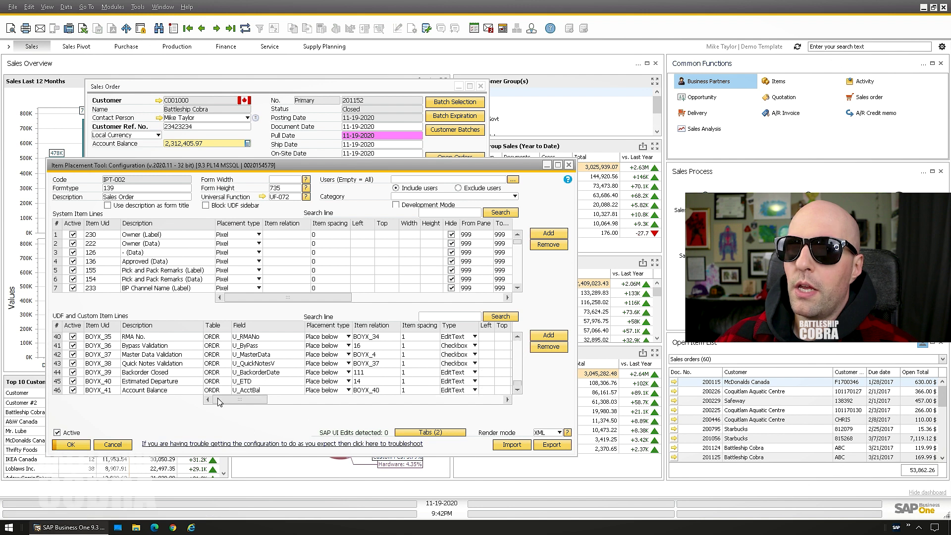
left_click(243, 390)
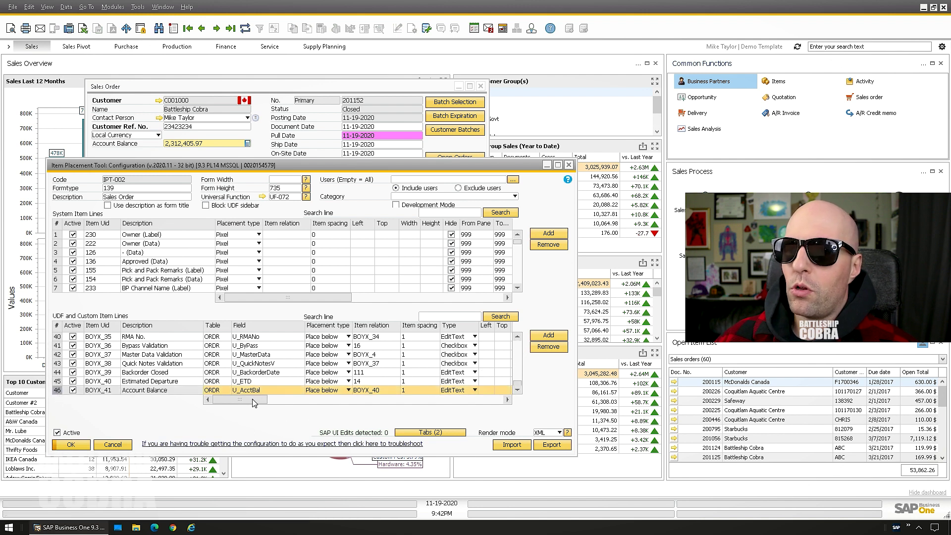
left_click_drag(253, 402, 414, 411)
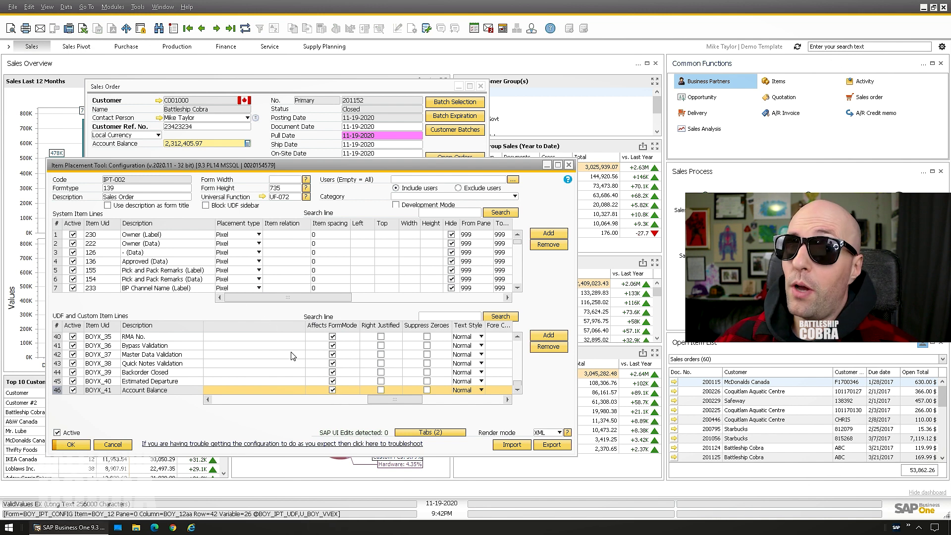
- For BOYX_41, clear Affects FormMode, enable Right Justified and Suppress Zeroes, then Update
left_click(332, 389)
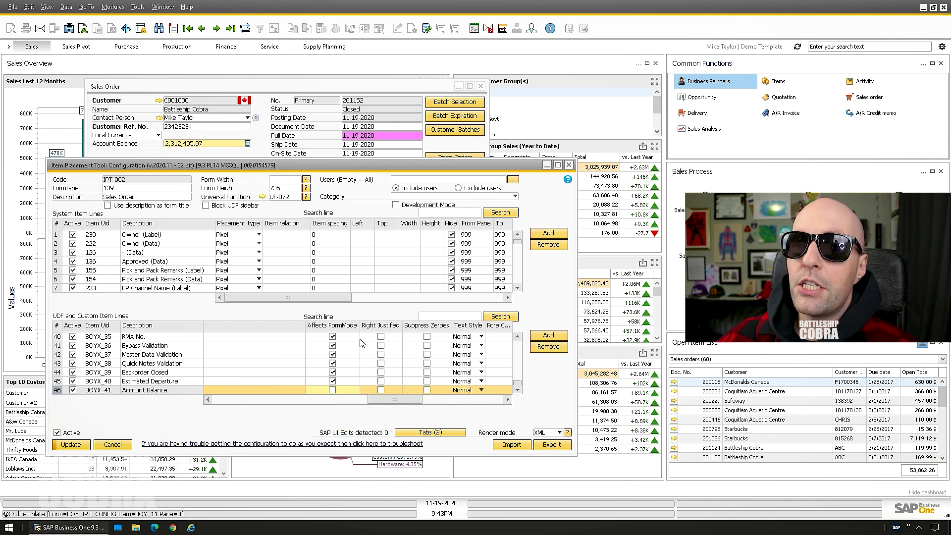
left_click(381, 390)
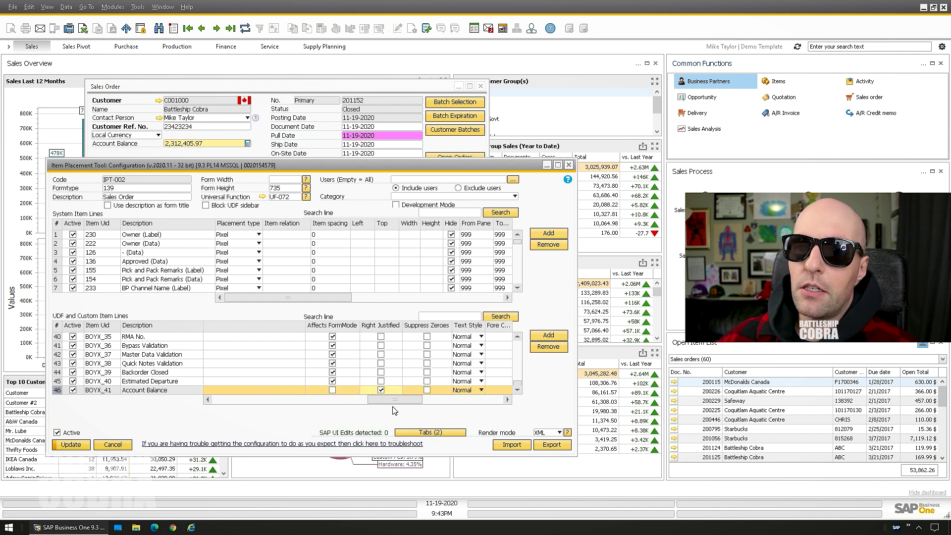
left_click(427, 390)
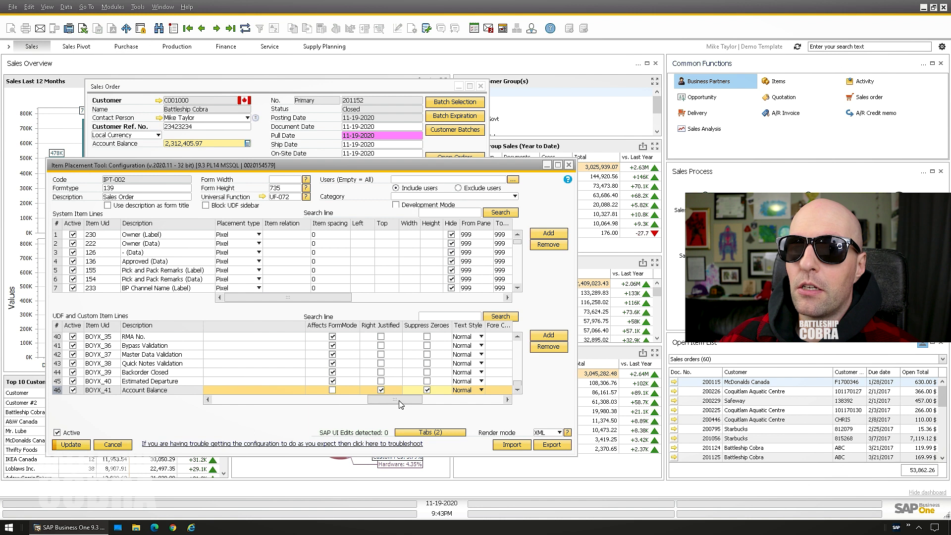
left_click_drag(400, 400, 425, 395)
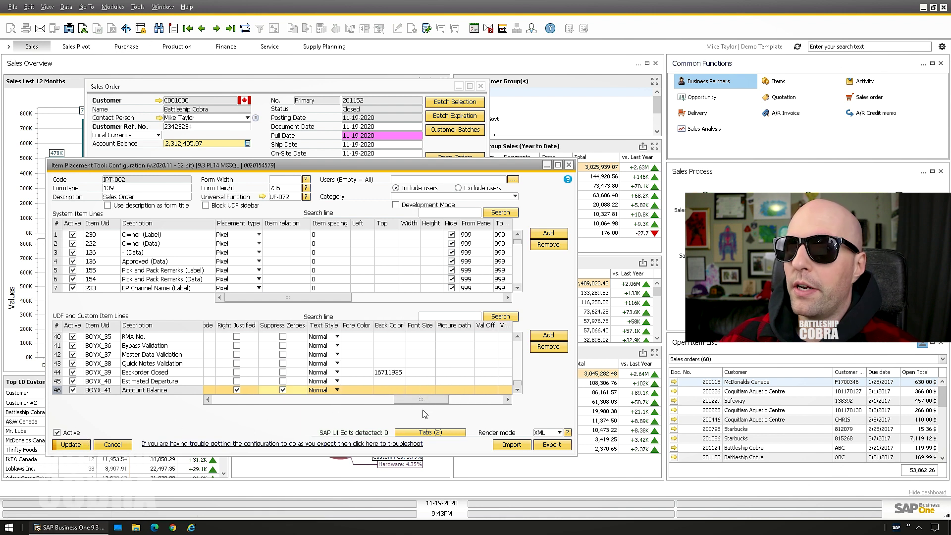
left_click_drag(425, 400, 361, 401)
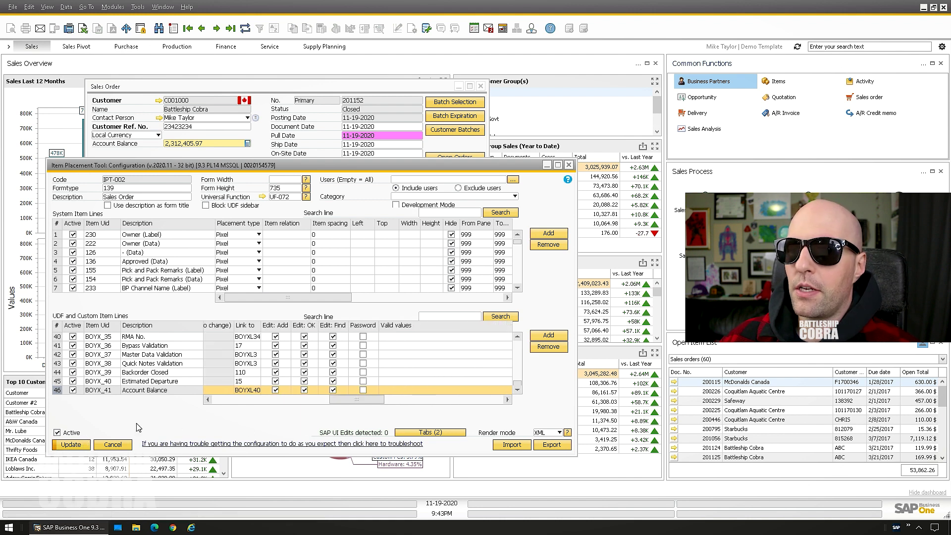
left_click(72, 445)
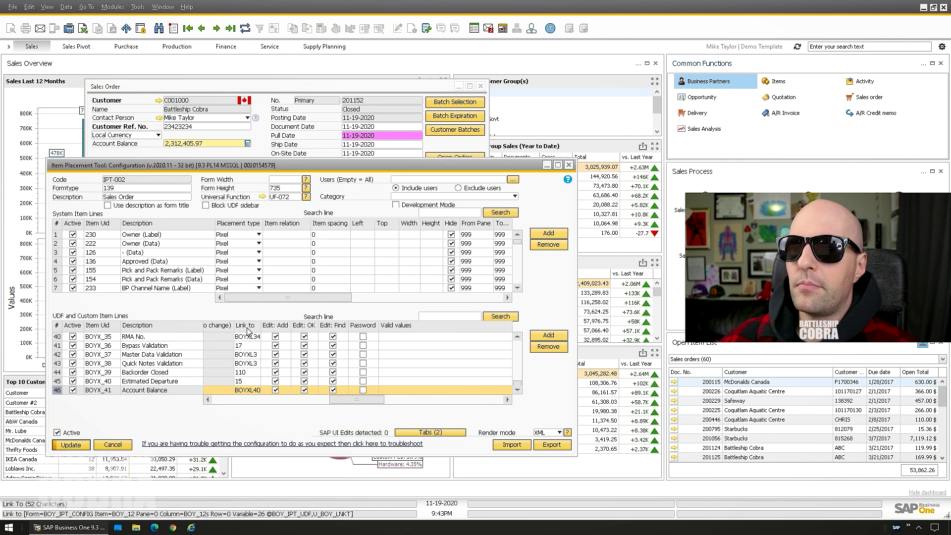
- Close Item Placement and the Sales Order, reopen Sales Order, and load the last record 201153
left_click(569, 165)
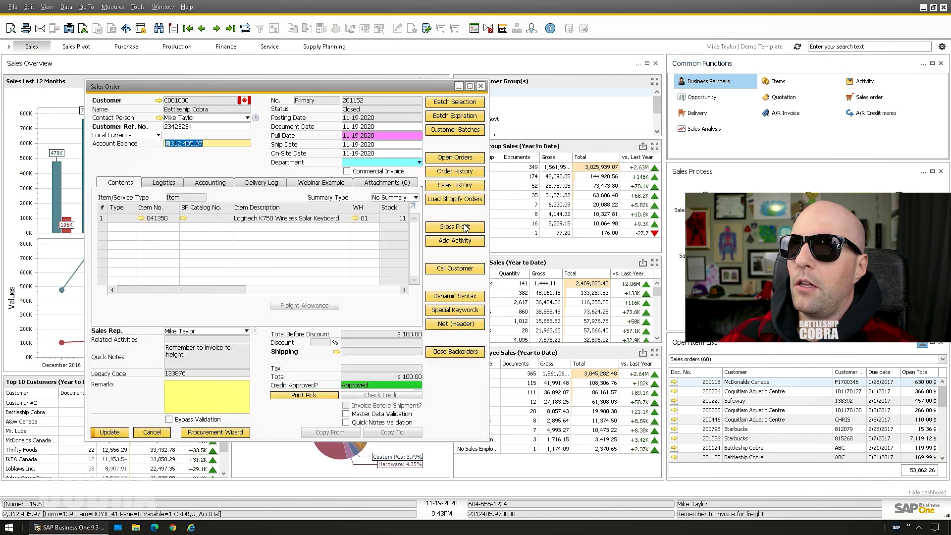
left_click(482, 91)
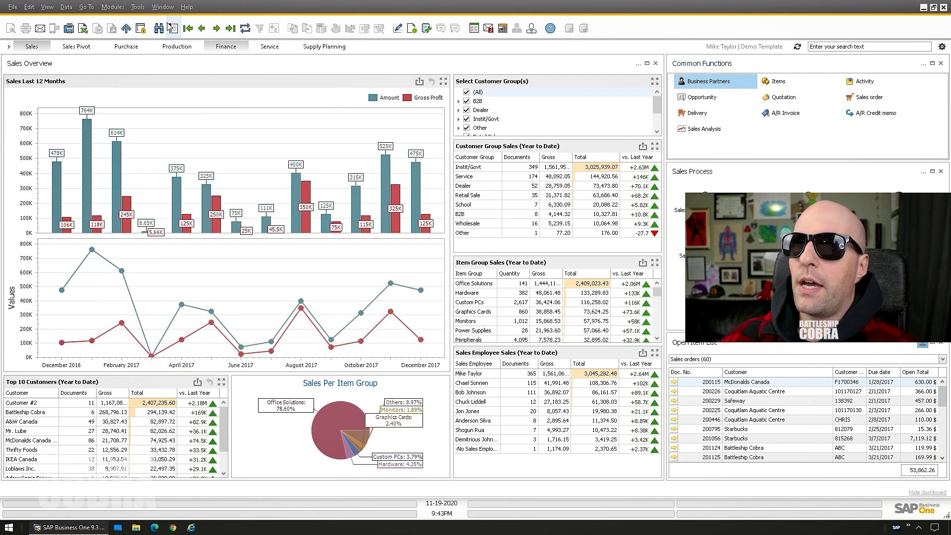
left_click(113, 7)
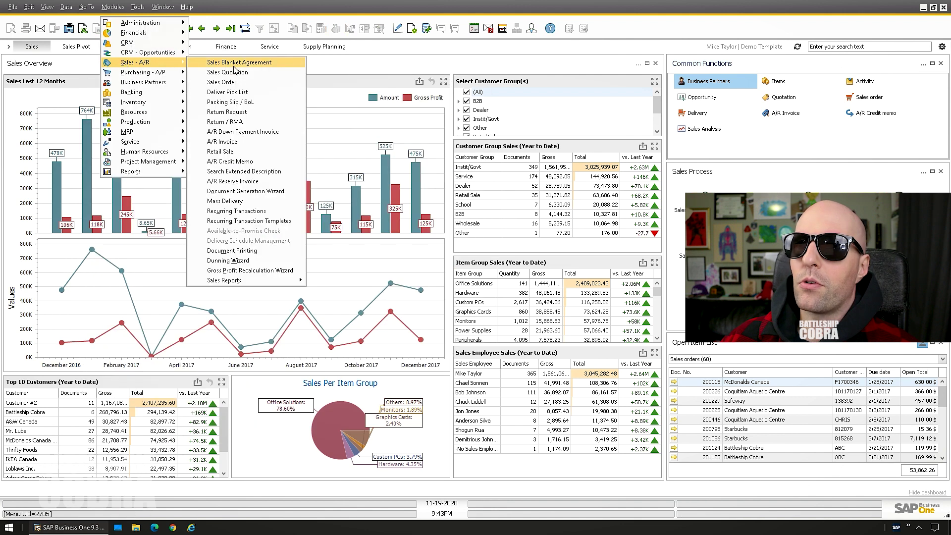
left_click(234, 85)
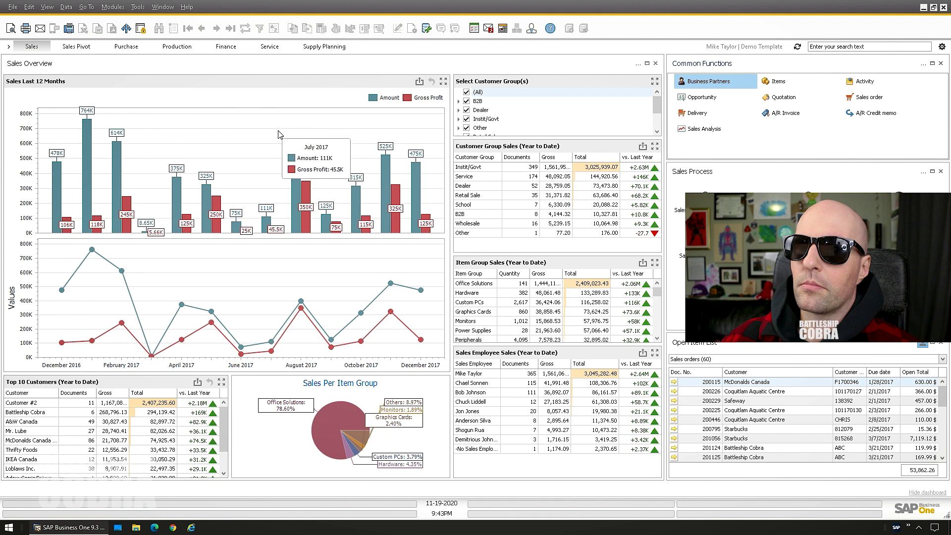
key("ctrl+f")
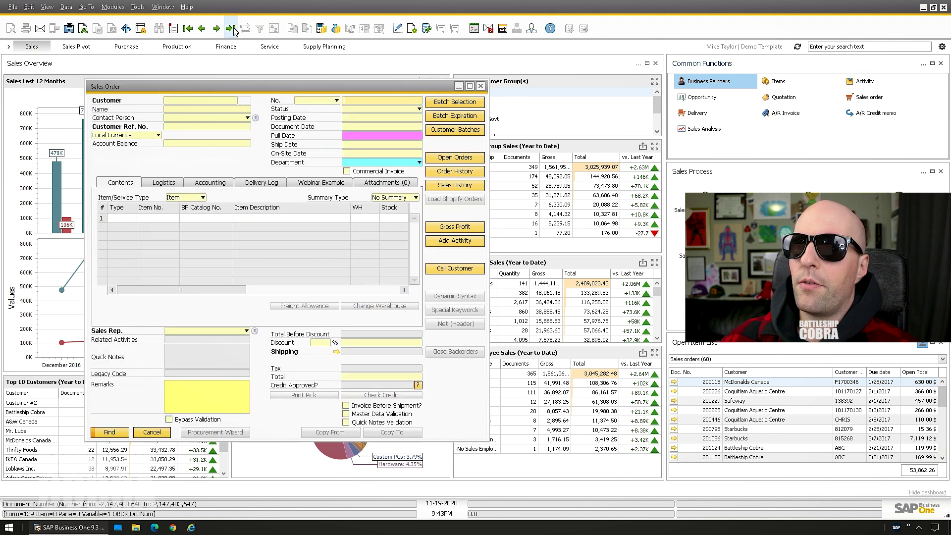
left_click(231, 28)
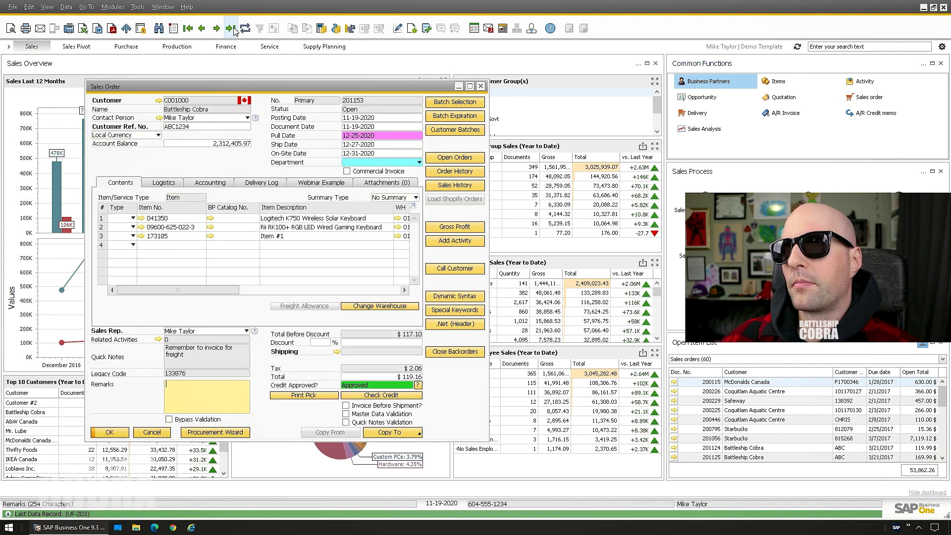
- Select the right-aligned Account Balance value 2,312,405.97 and bring up the form's context menu
left_click(214, 145)
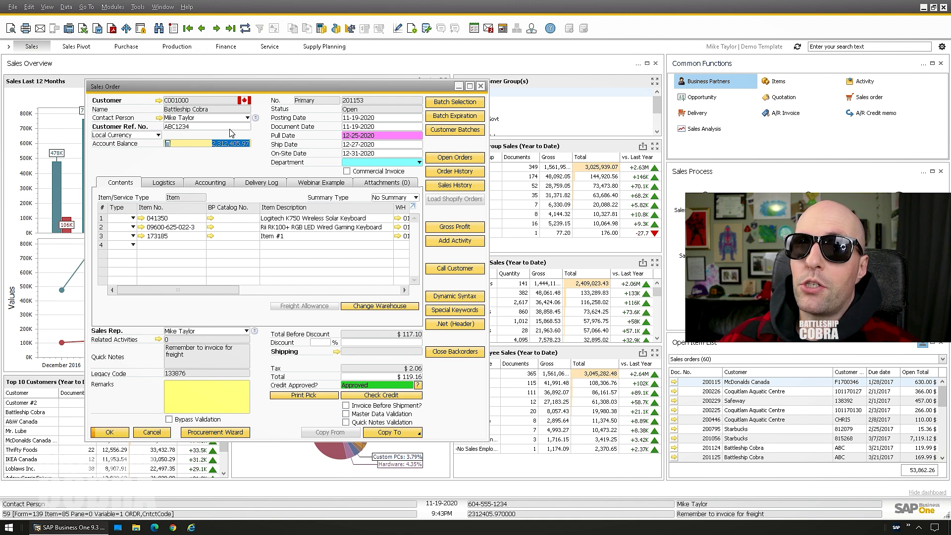
right_click(207, 169)
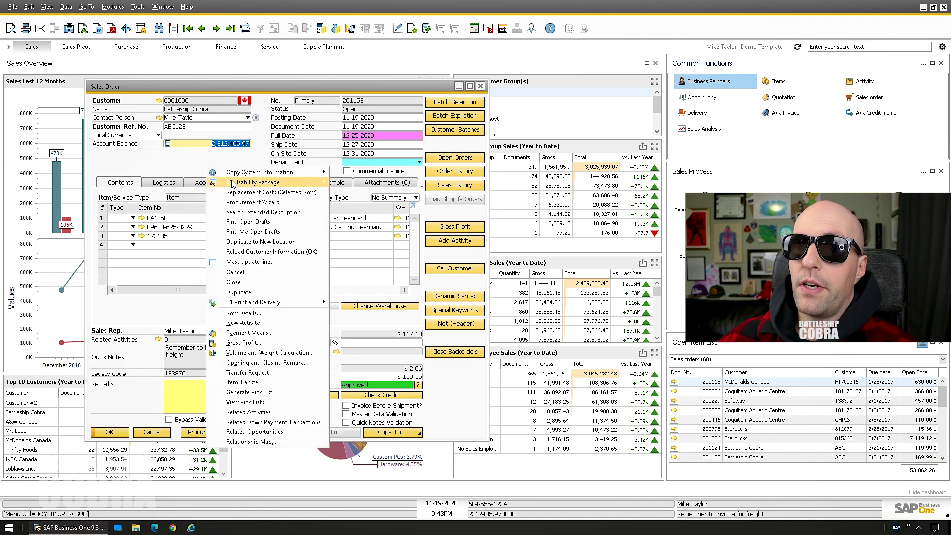
left_click(175, 163)
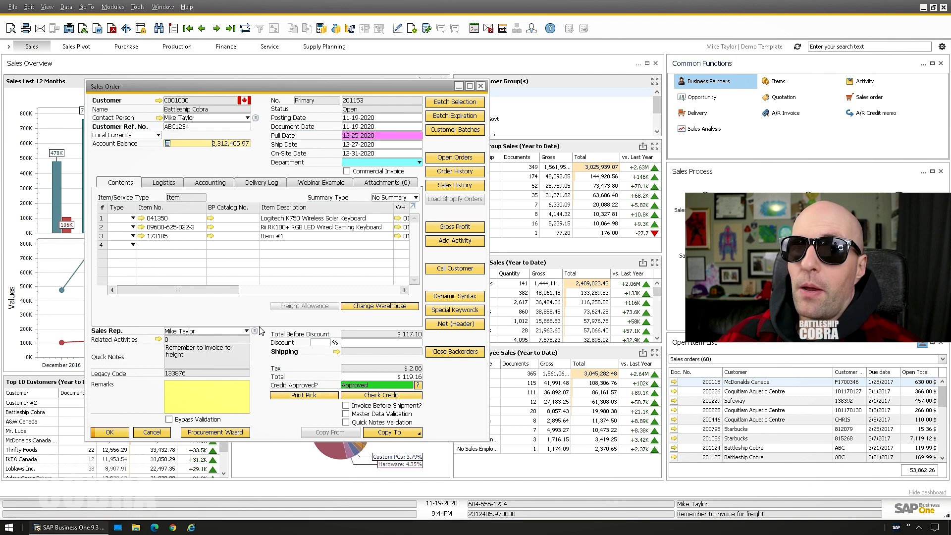
left_click(208, 143)
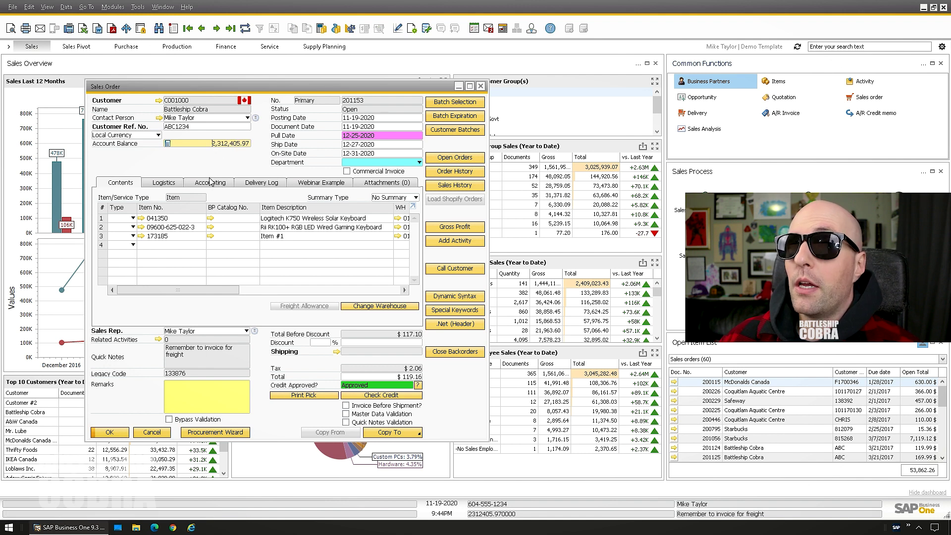
right_click(192, 160)
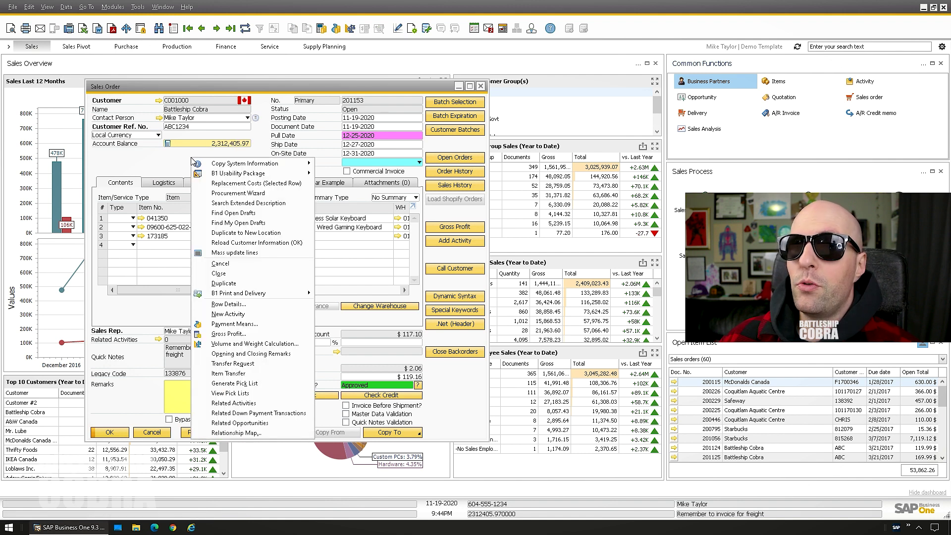
- In Item Placement configuration, uncheck Edit Add, OK and Find for BOYX_41 and Update
left_click(155, 169)
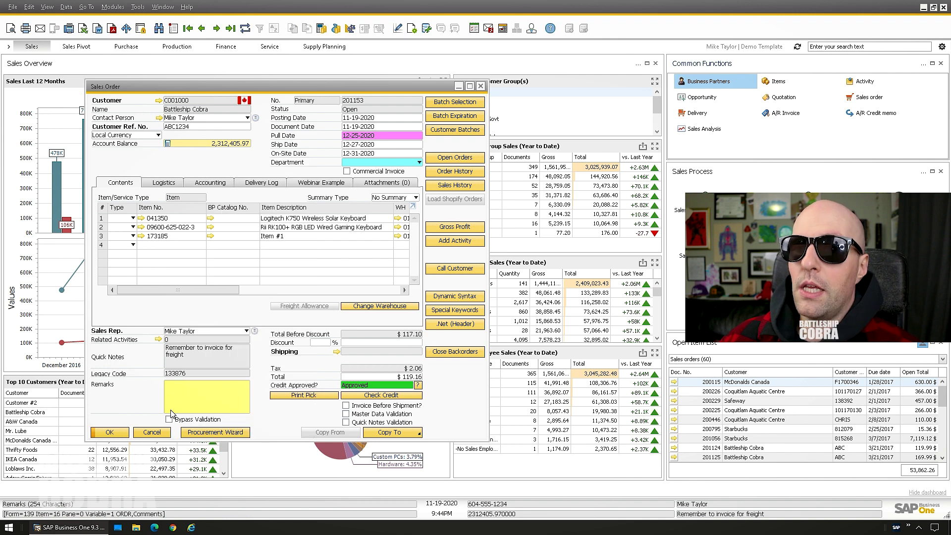
right_click(199, 160)
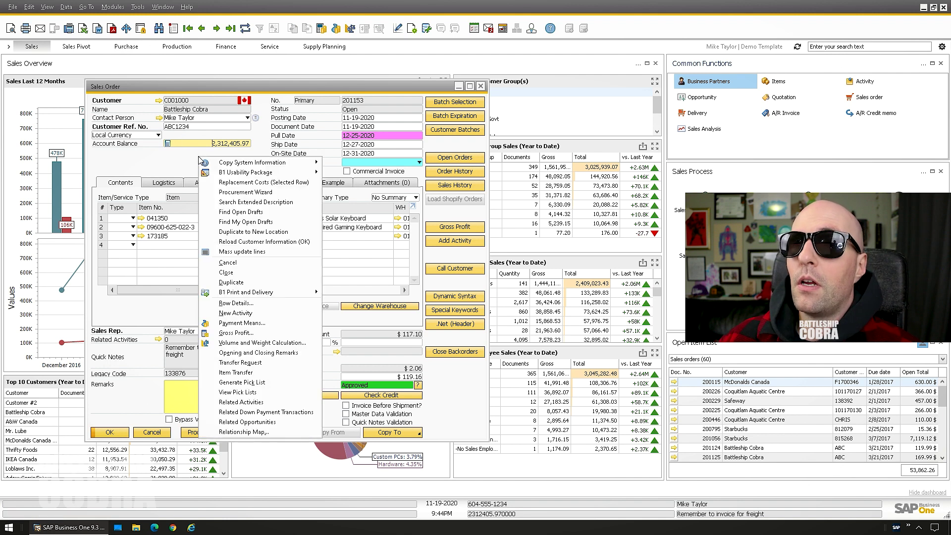
mouse_move(231, 172)
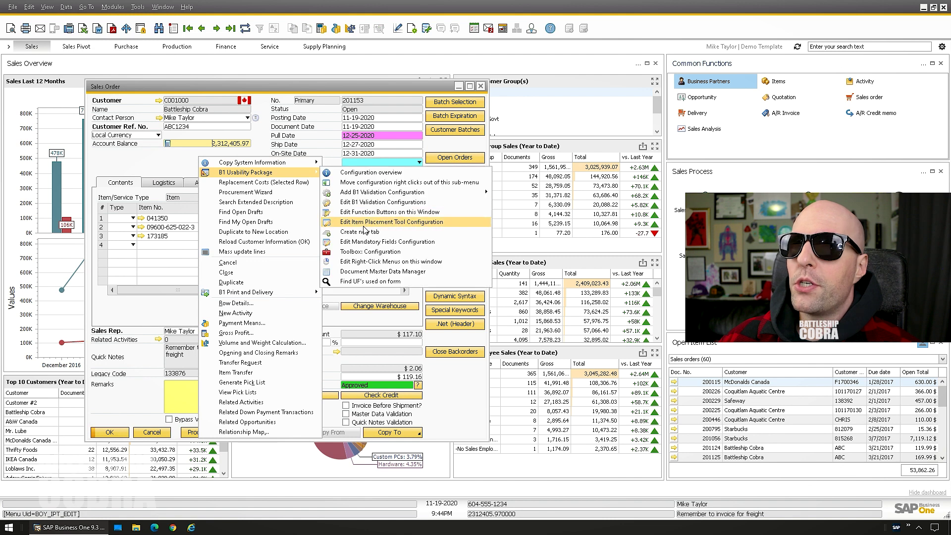
left_click(362, 224)
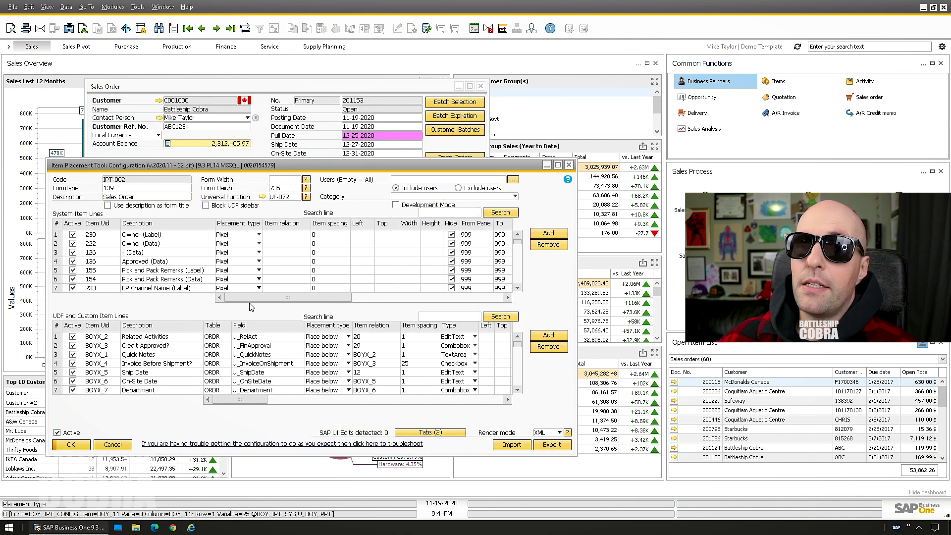
scroll(258, 386, "down", 13)
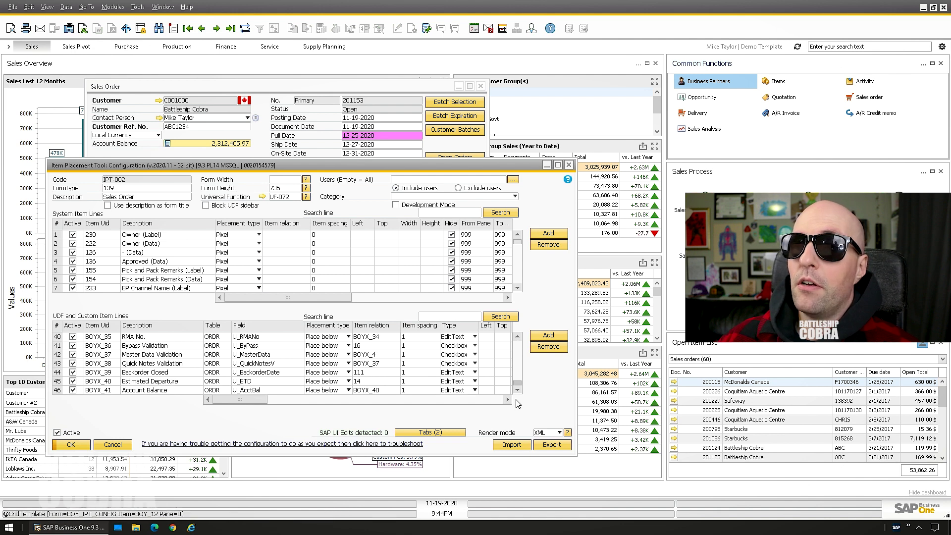
scroll(261, 396, "right", 5)
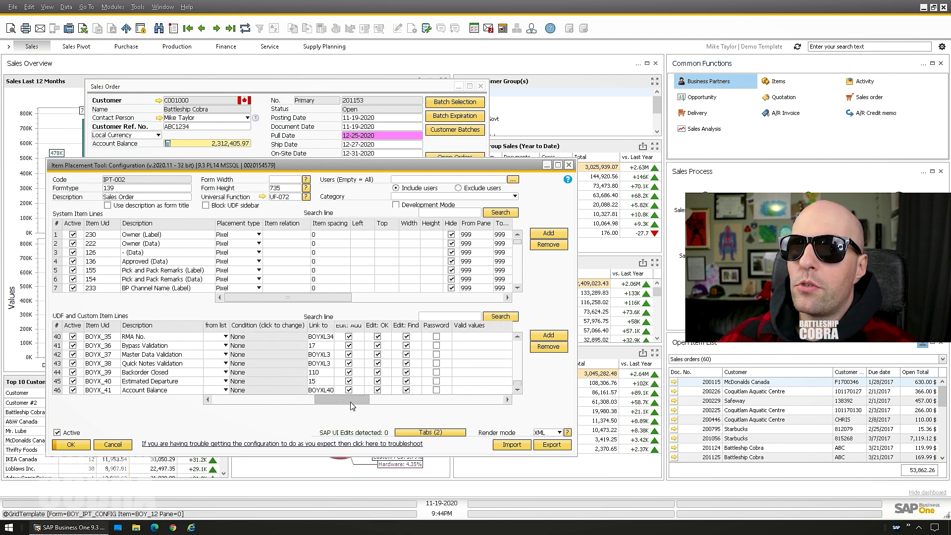
left_click(305, 389)
left_click(334, 390)
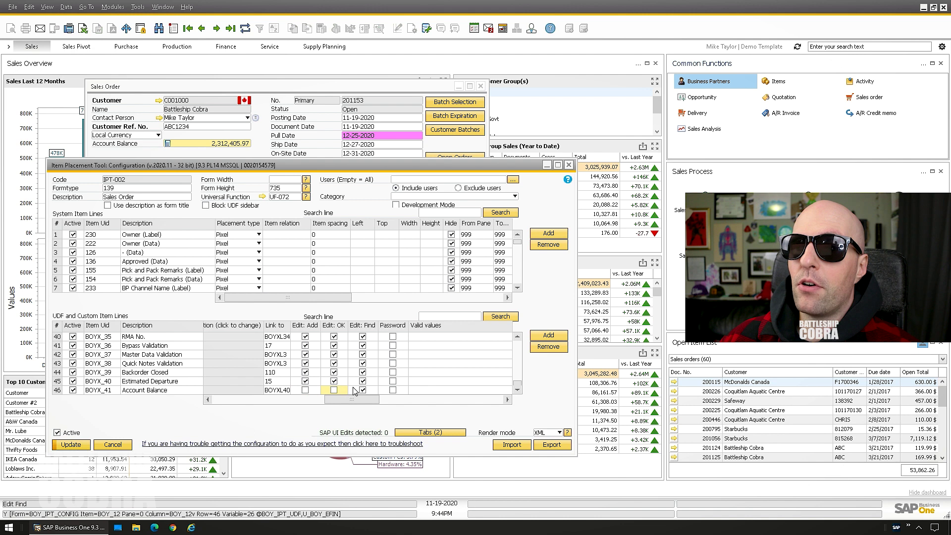
left_click(362, 390)
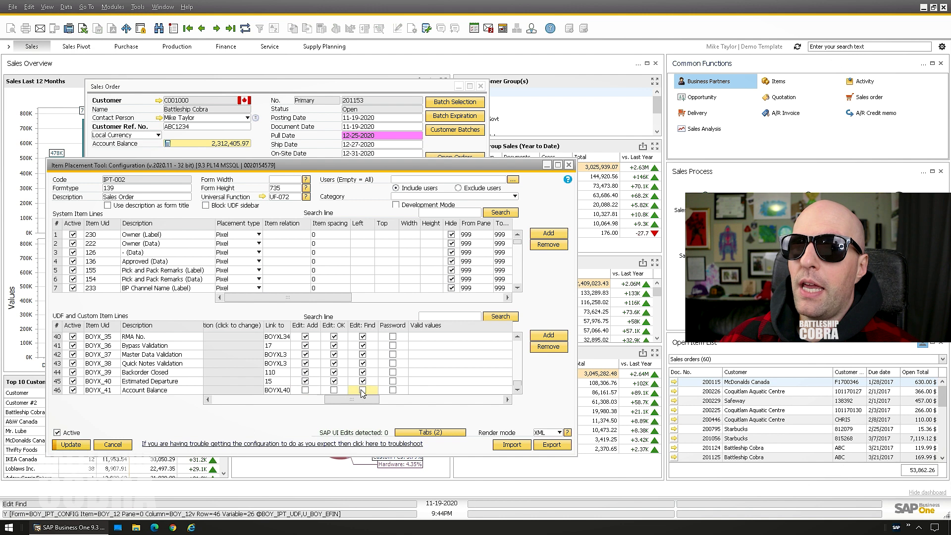
left_click(71, 445)
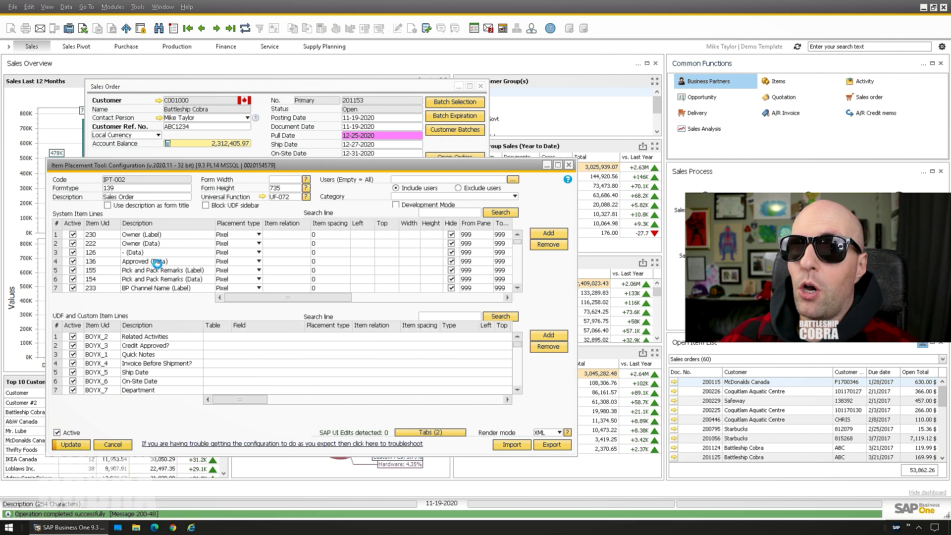
- Close the Sales Order and reopen it from Modules > Sales - A/R > Sales Order
left_click(481, 88)
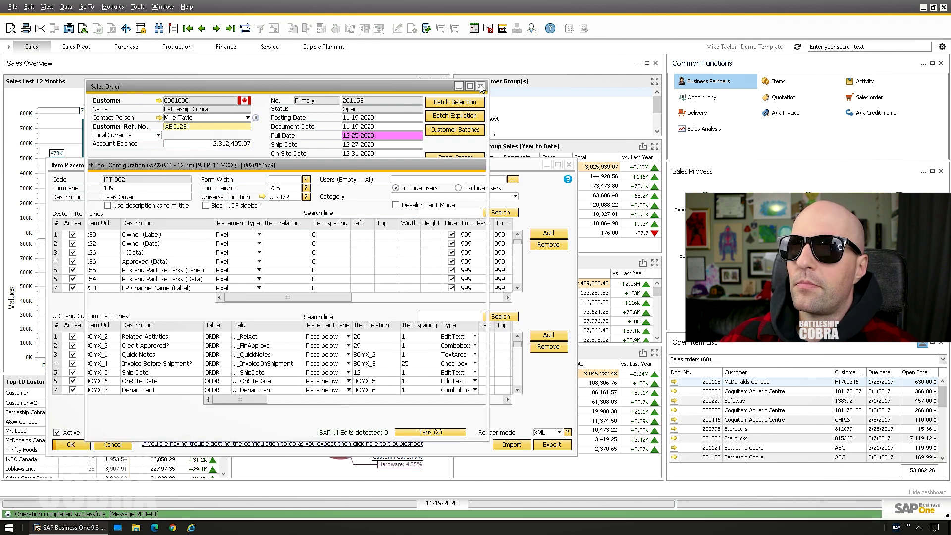
left_click(480, 87)
left_click(113, 7)
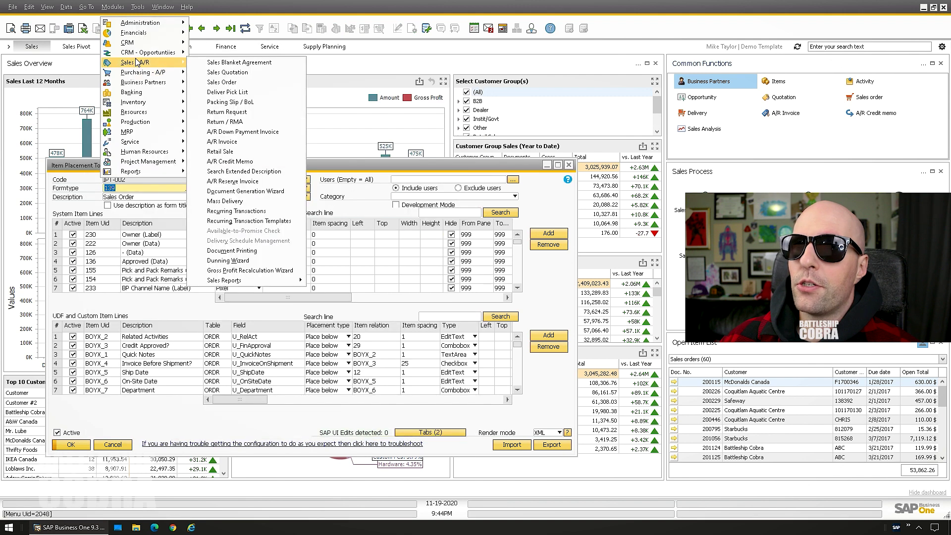
left_click(231, 87)
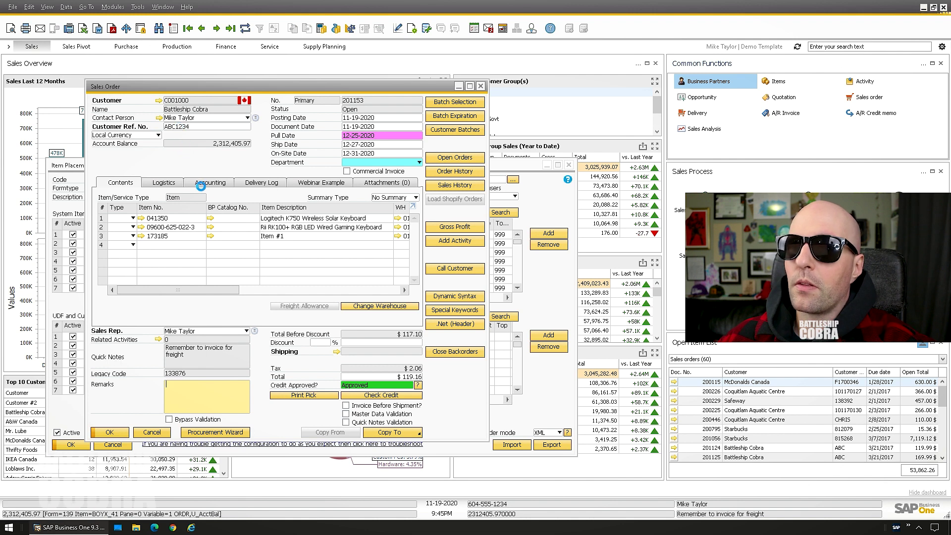
- Move the Business Partner Master Data window aside and cancel it, returning to order 201153
left_click_drag(172, 89, 71, 84)
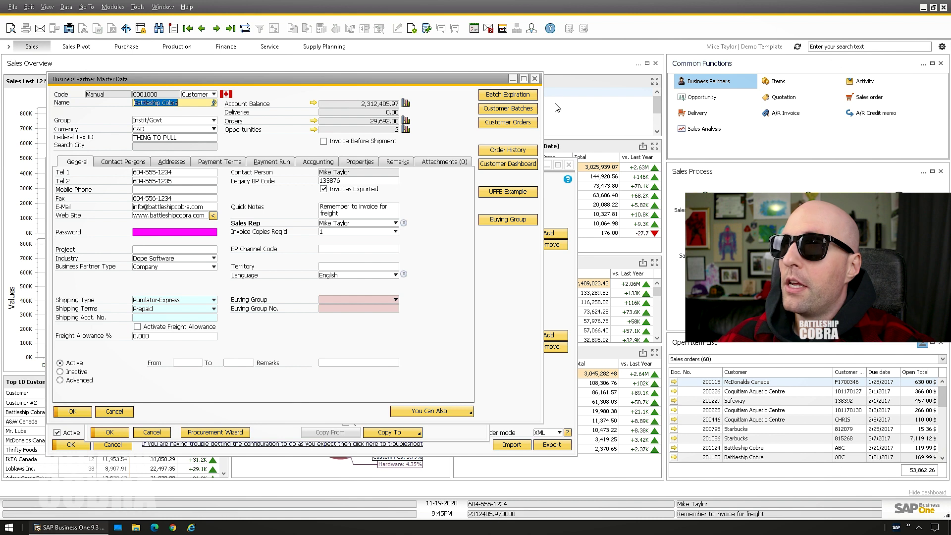
left_click(533, 79)
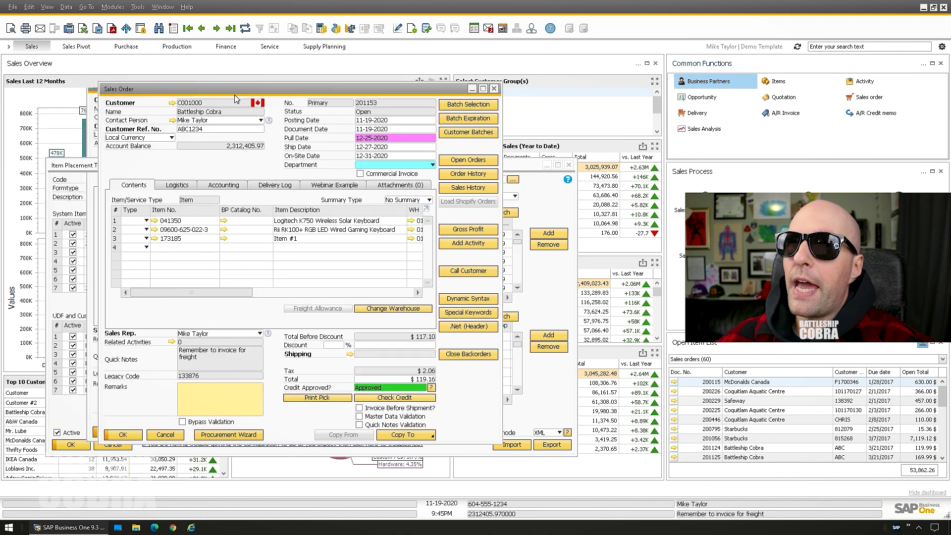
left_click(161, 386)
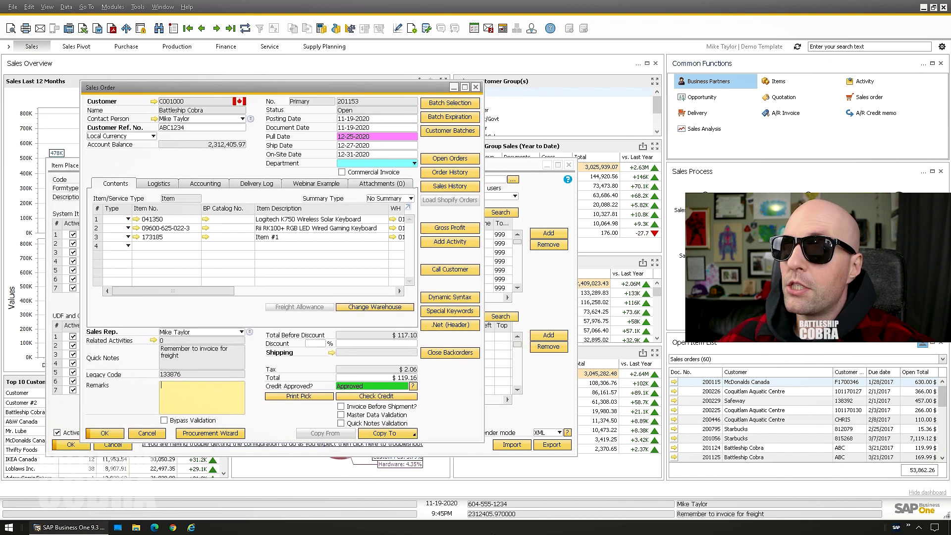